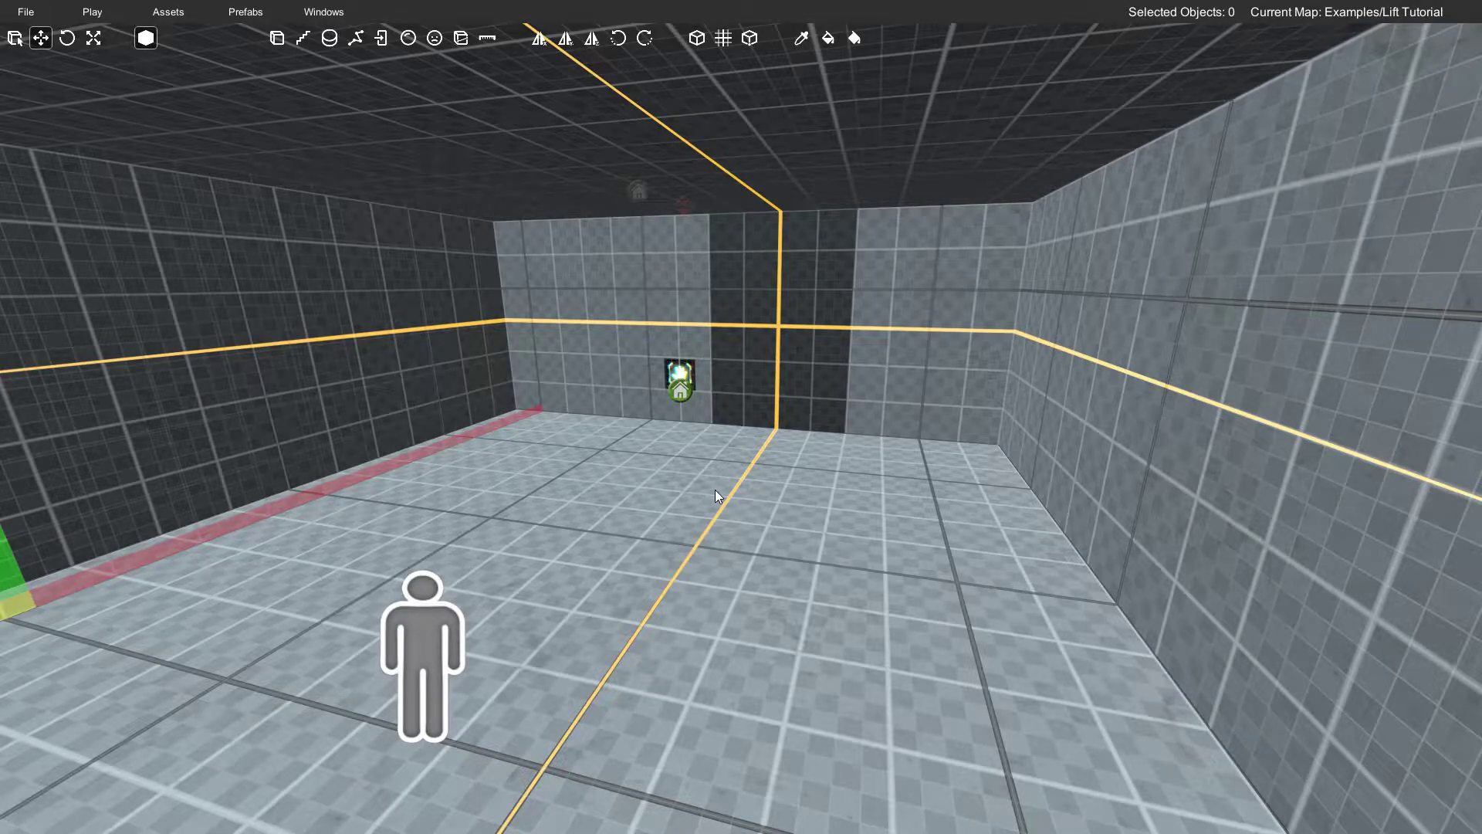
Examine the dark brush in the room's far wall, selecting it briefly to identify it as the lift.
right_click_drag(715, 489, 721, 407)
key("w")
key("s")
key("w")
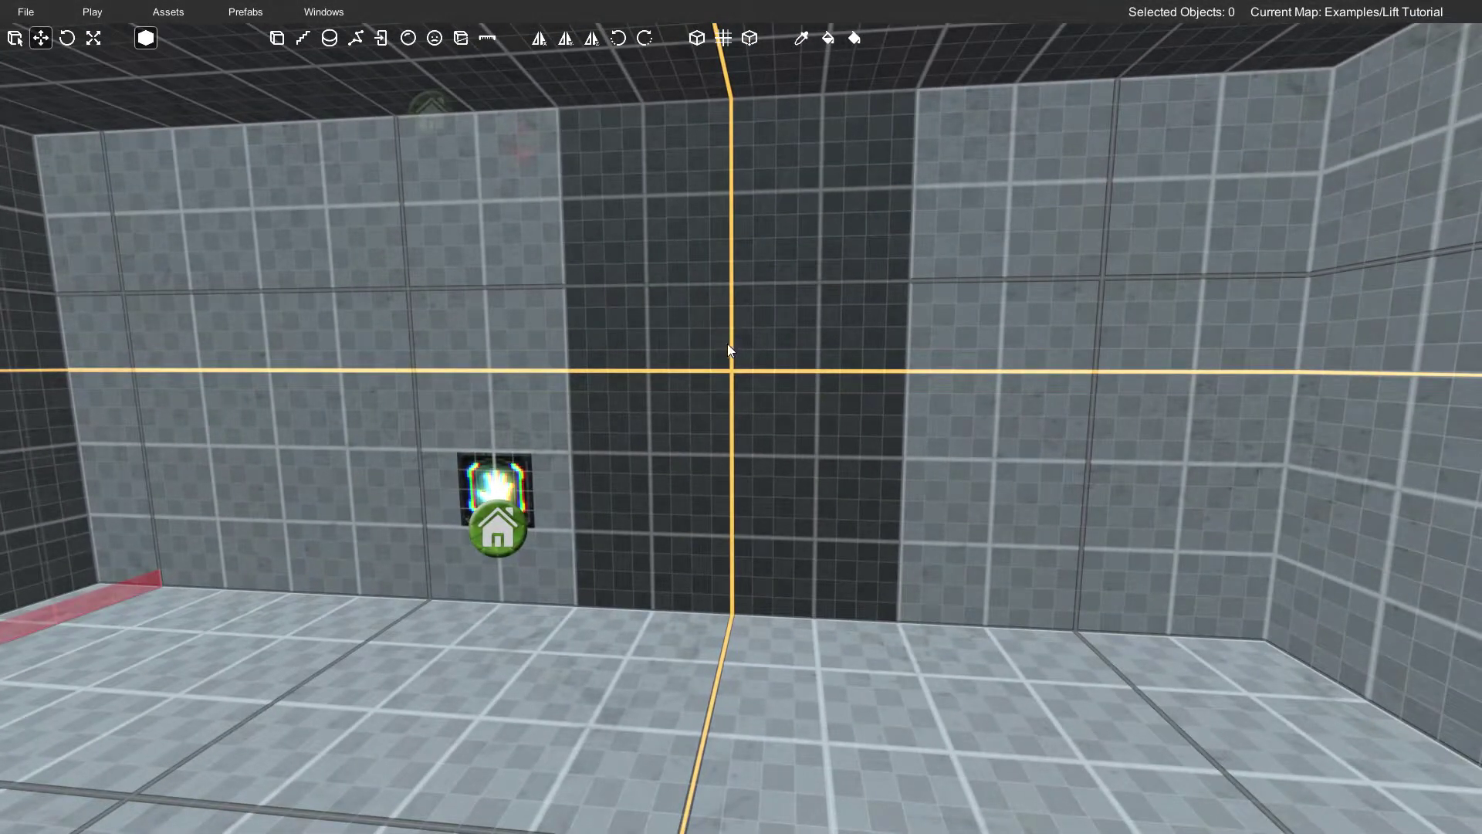
left_click(727, 344)
mouse_move(744, 302)
left_mouse_down()
mouse_move(747, 565)
mouse_move(761, 301)
left_mouse_up()
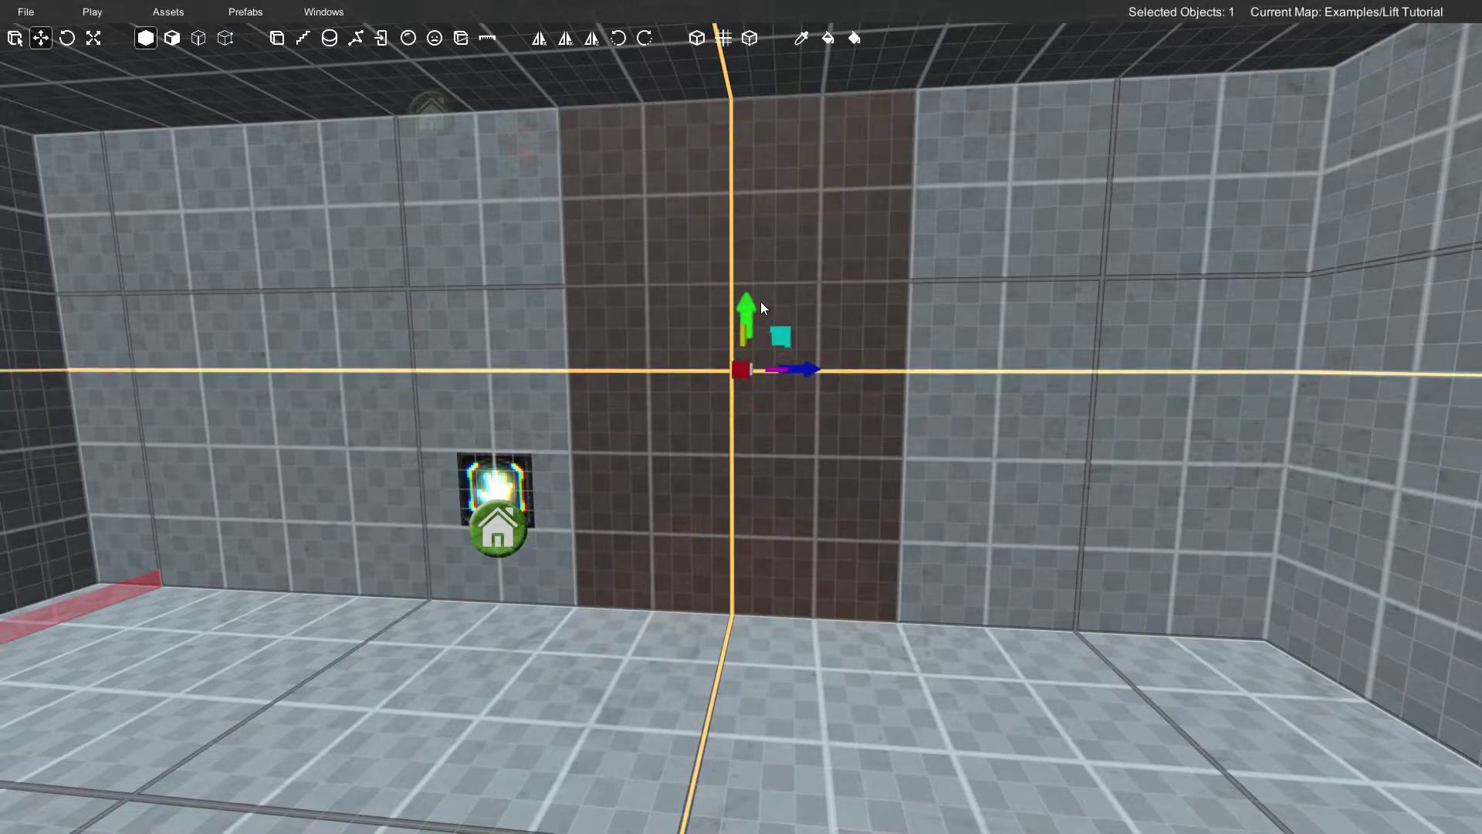
key("s")
right_click_drag(761, 301, 627, 463)
key("Escape")
key("w")
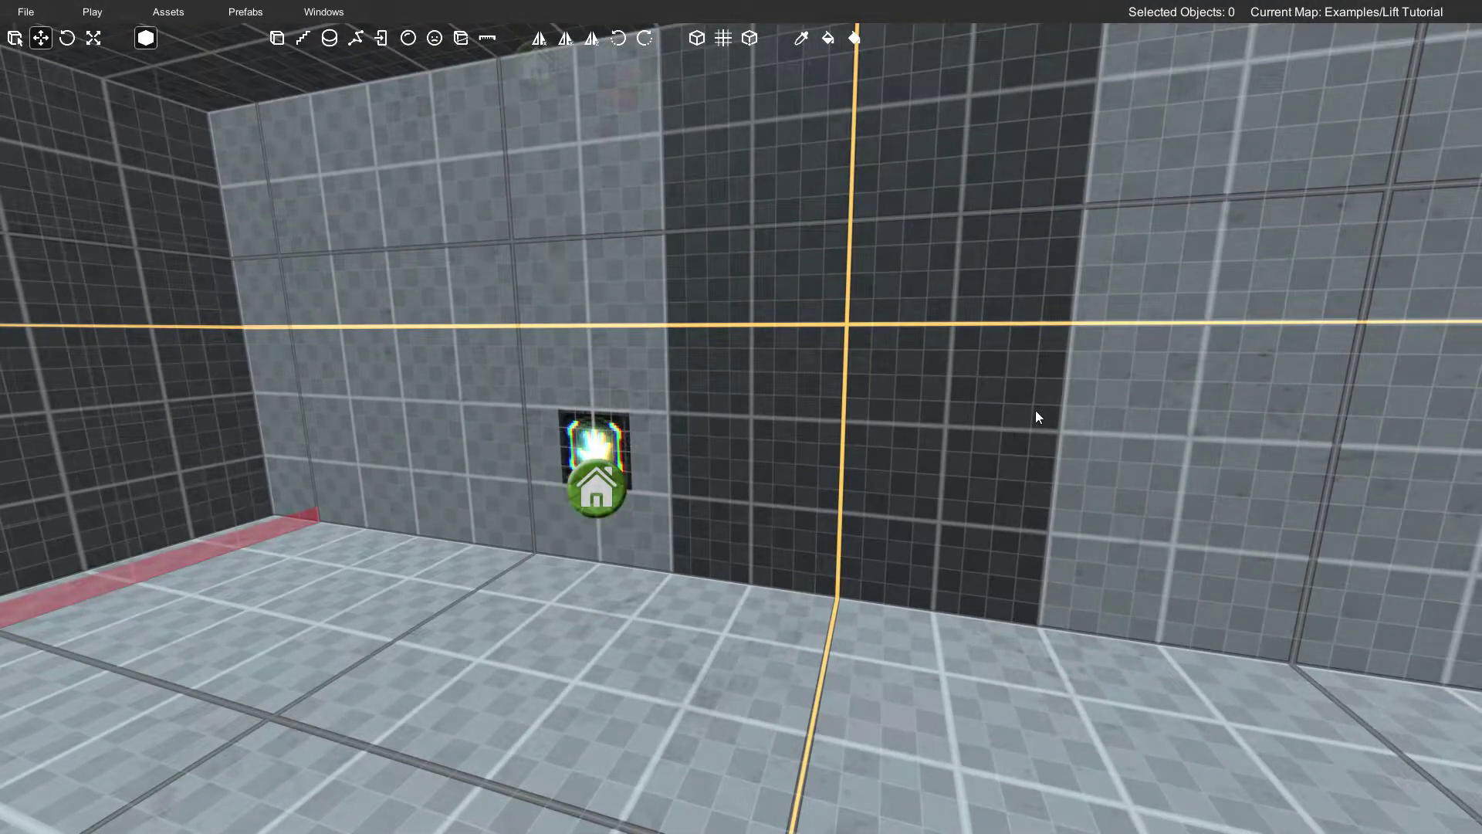
Examine the upper corridor with the weapon pickup and the level's exterior around the lift brush.
right_click_drag(1035, 410, 716, 410)
key("e")
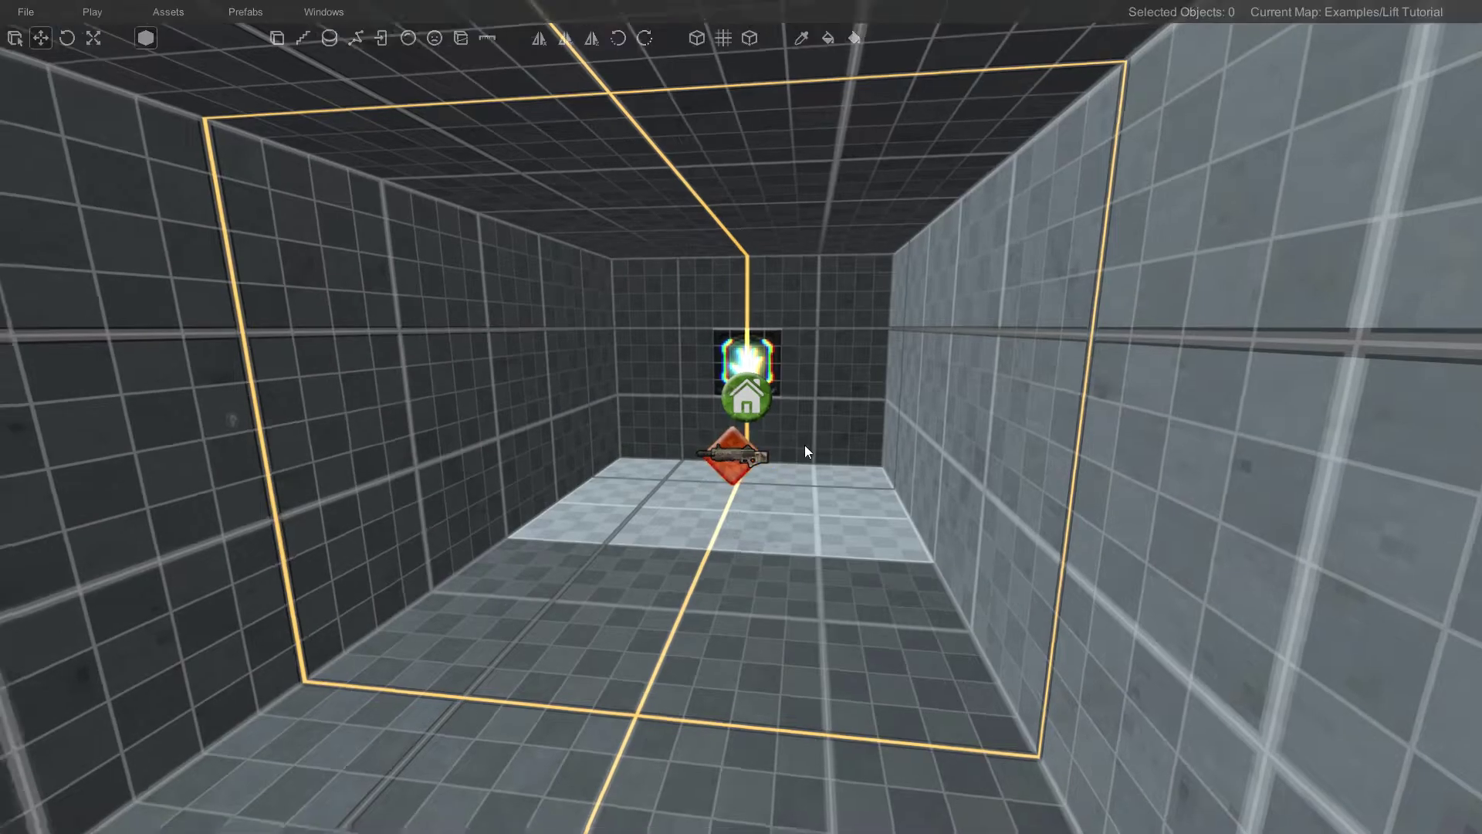
key("d")
right_click_drag(804, 444, 694, 474)
key("w")
key("d")
key("w")
key("s")
key("s")
key("s")
scroll(733, 459, "up", 4)
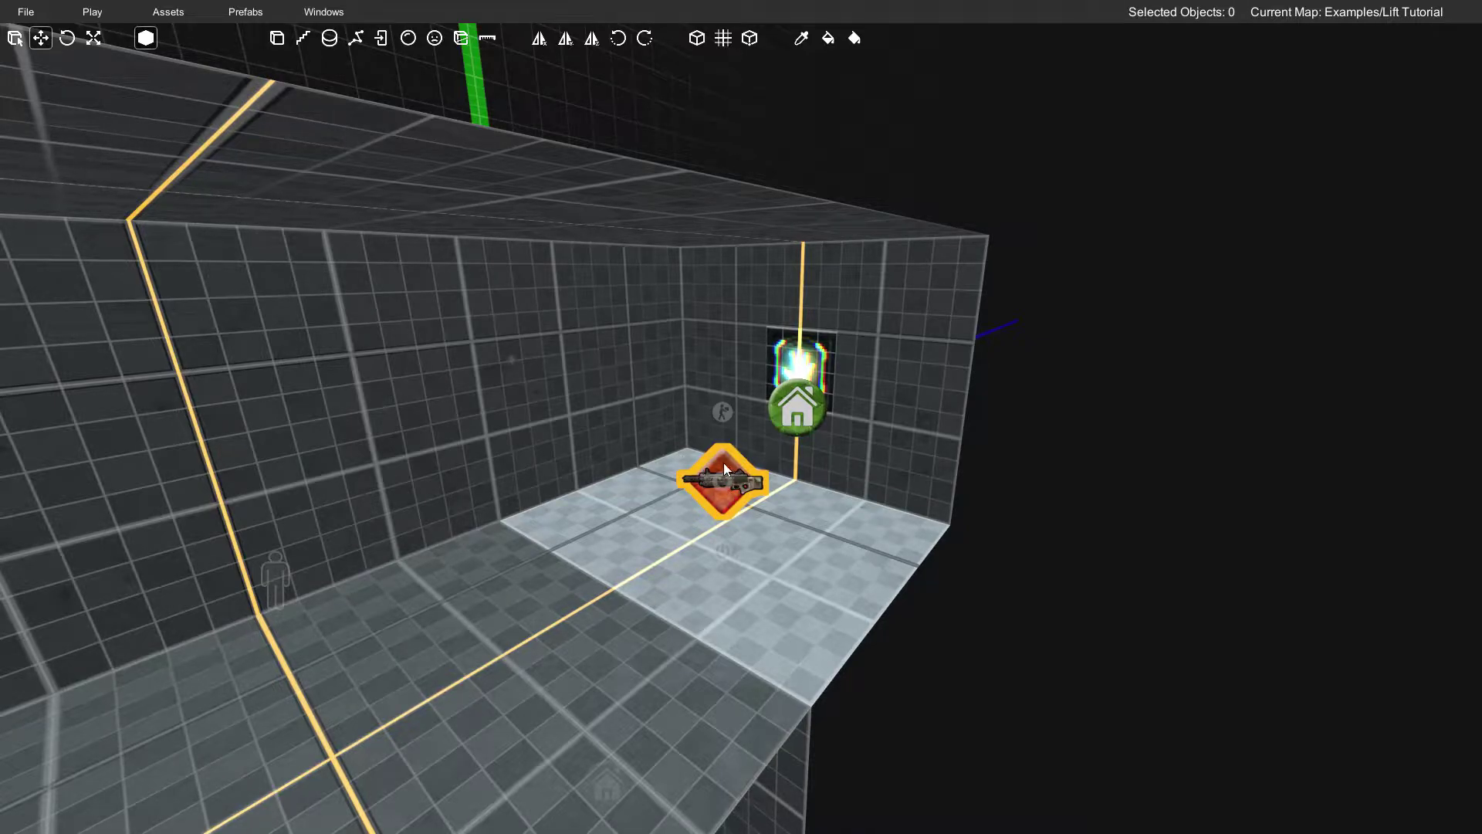
key("s")
right_click_drag(724, 461, 1092, 411)
key("w")
key("s")
key("d")
right_click_drag(835, 434, 777, 523)
key("w")
key("e")
key("e")
key("q")
key("e")
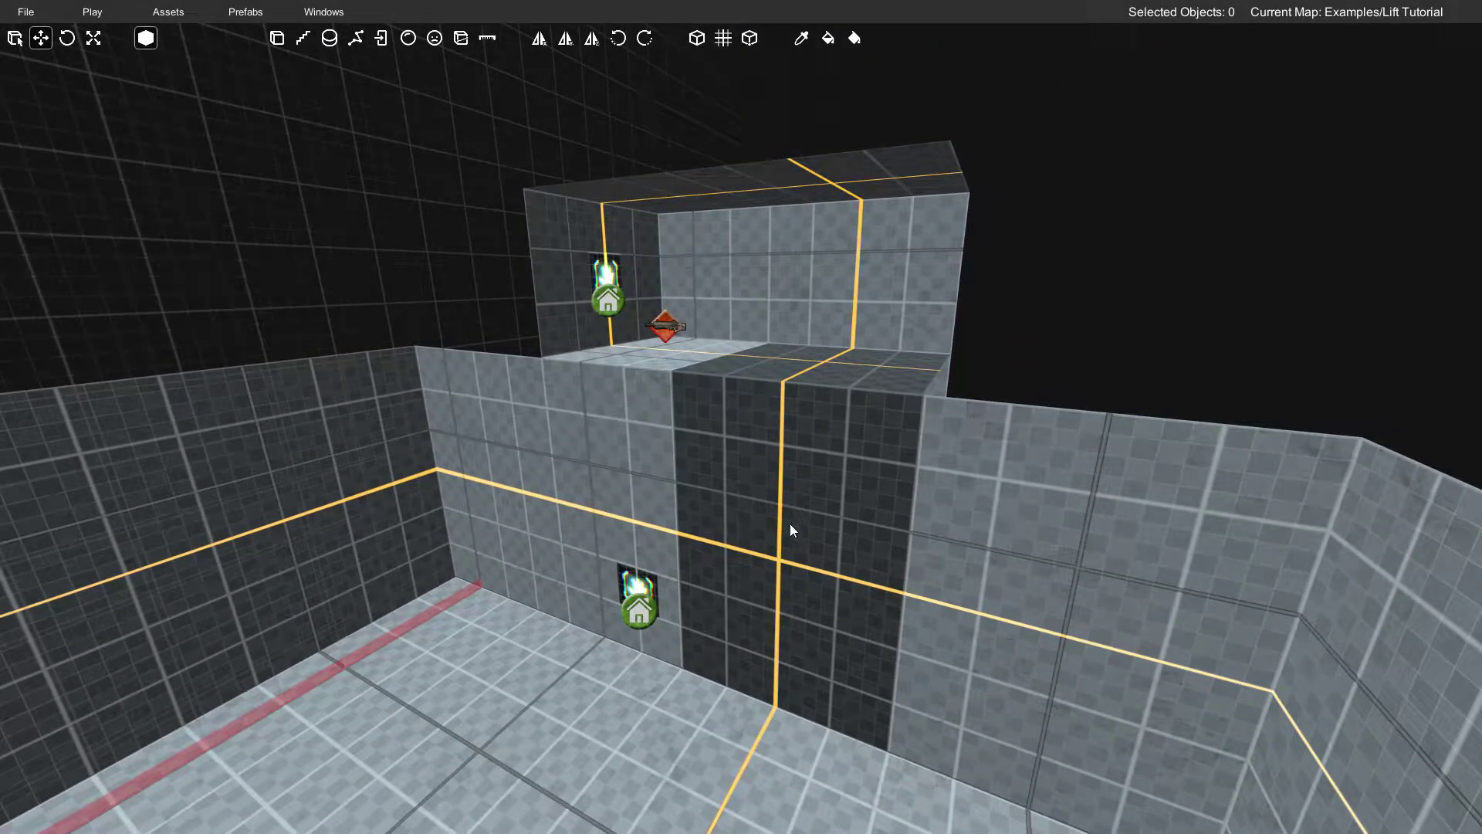
Lower the dark lift brush to floor level to preview its travel and return it to its starting height.
left_click(784, 474)
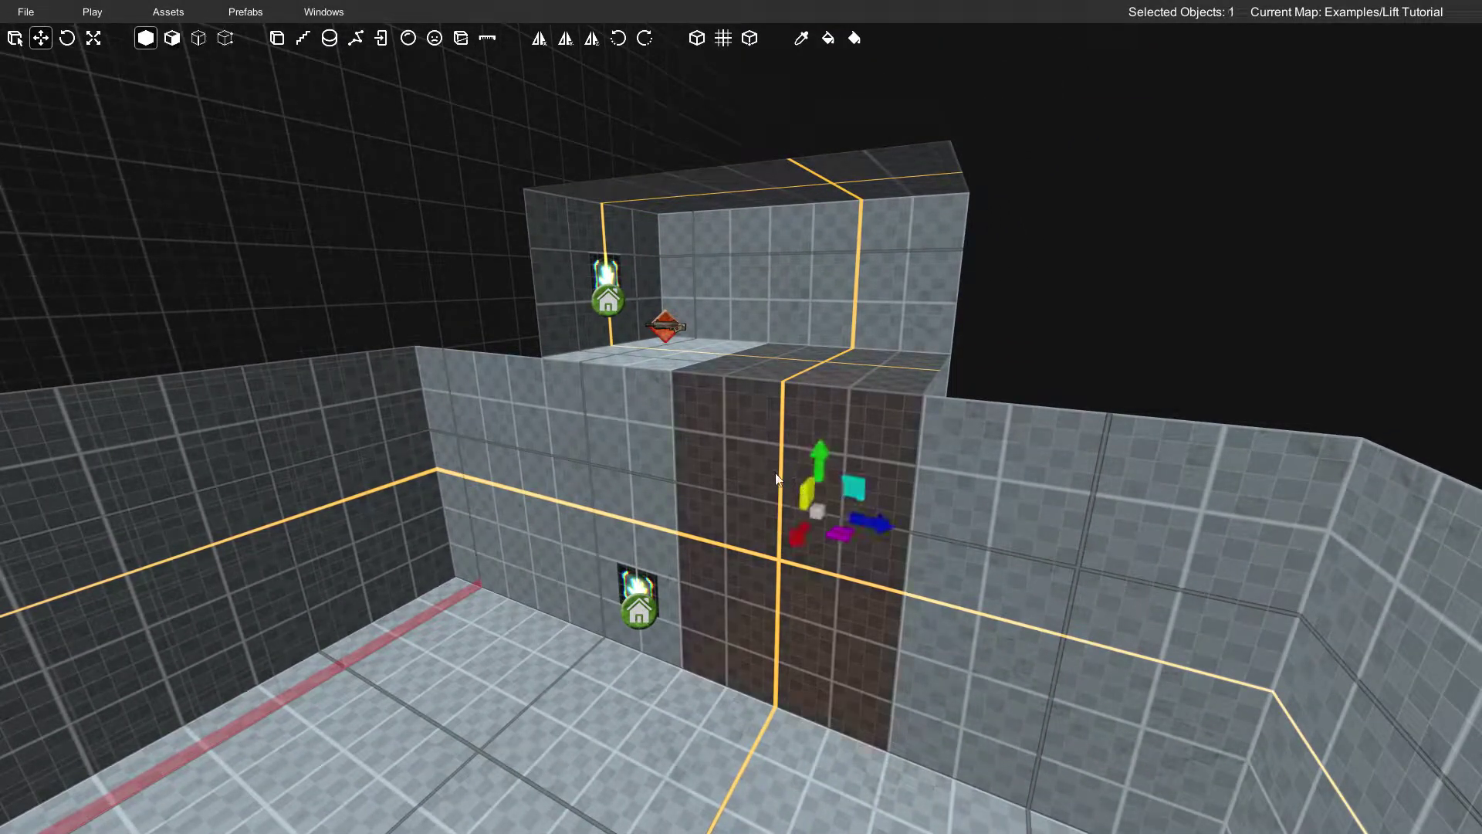
mouse_move(819, 456)
left_mouse_down()
mouse_move(807, 596)
mouse_move(824, 714)
left_mouse_up()
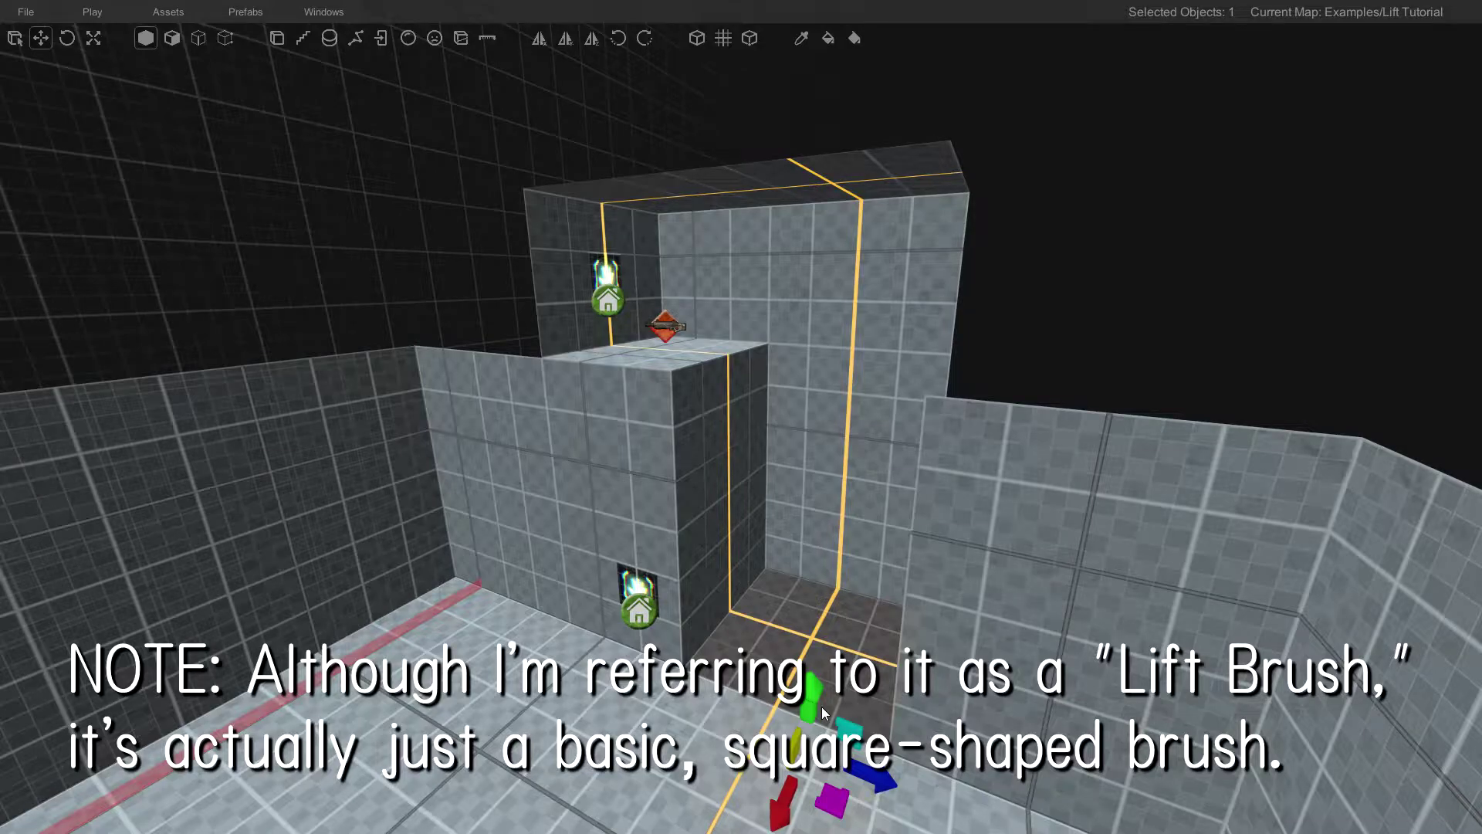
left_click_drag(824, 714, 825, 455)
key("w")
mouse_move(699, 461)
right_mouse_down()
mouse_move(689, 544)
mouse_move(778, 431)
mouse_move(794, 434)
mouse_move(767, 432)
mouse_move(866, 447)
mouse_move(878, 433)
right_mouse_up()
key("s")
key("Escape")
key("s")
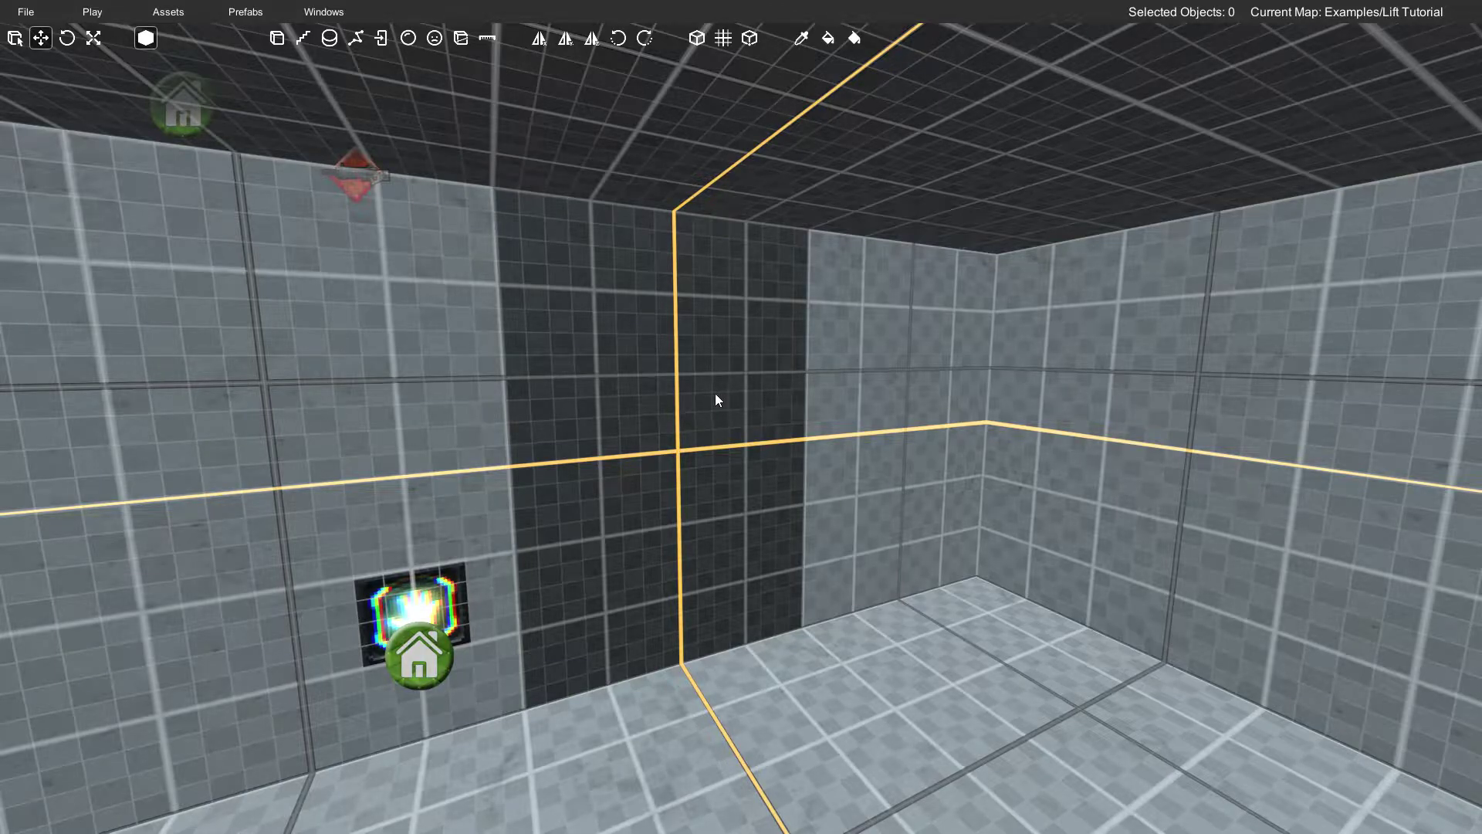
Place a Mover from the Function assets on the floor near the dark lift brush.
right_click_drag(715, 386, 724, 395)
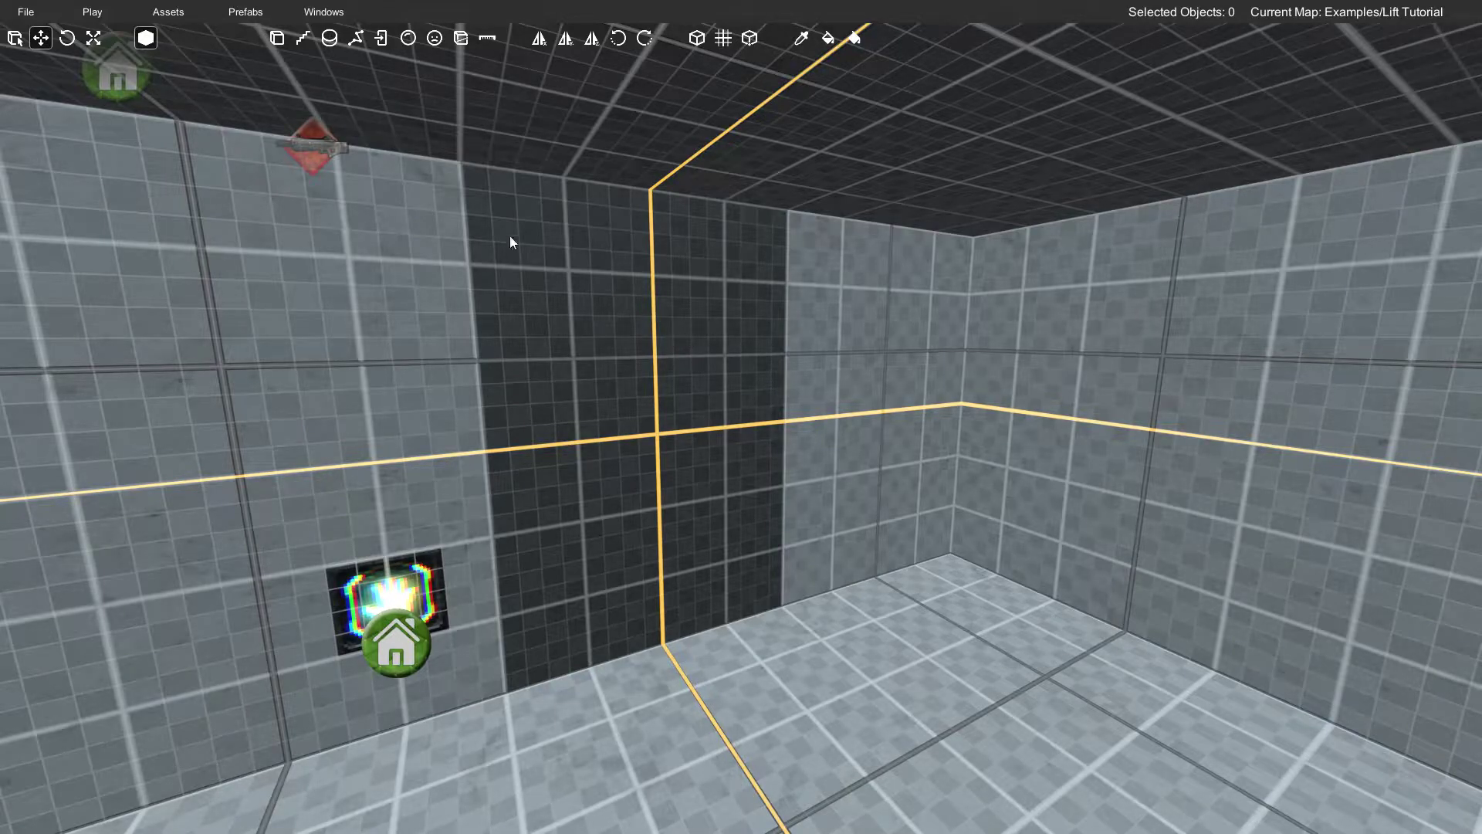
left_click(169, 12)
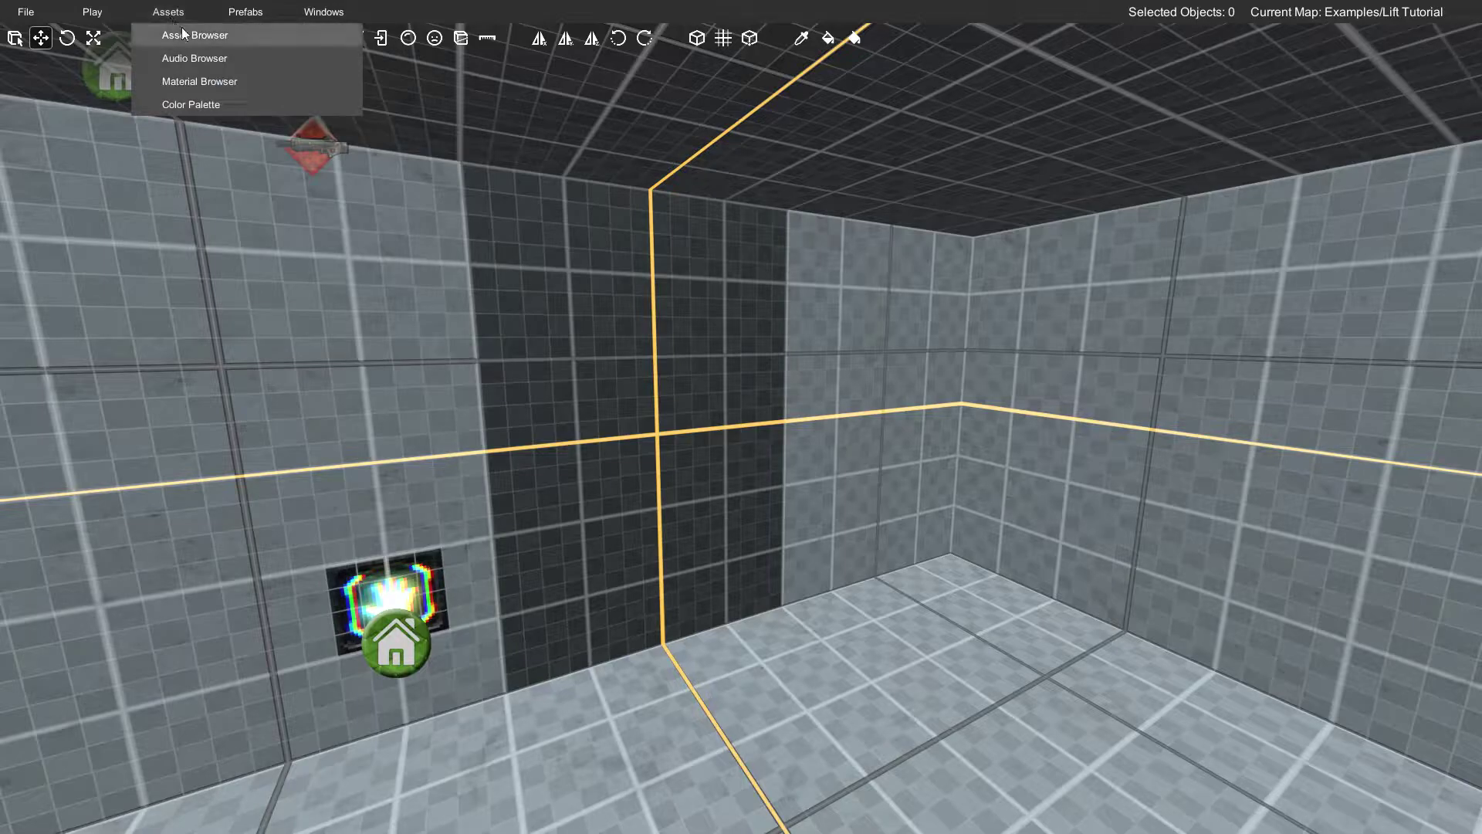
left_click(195, 36)
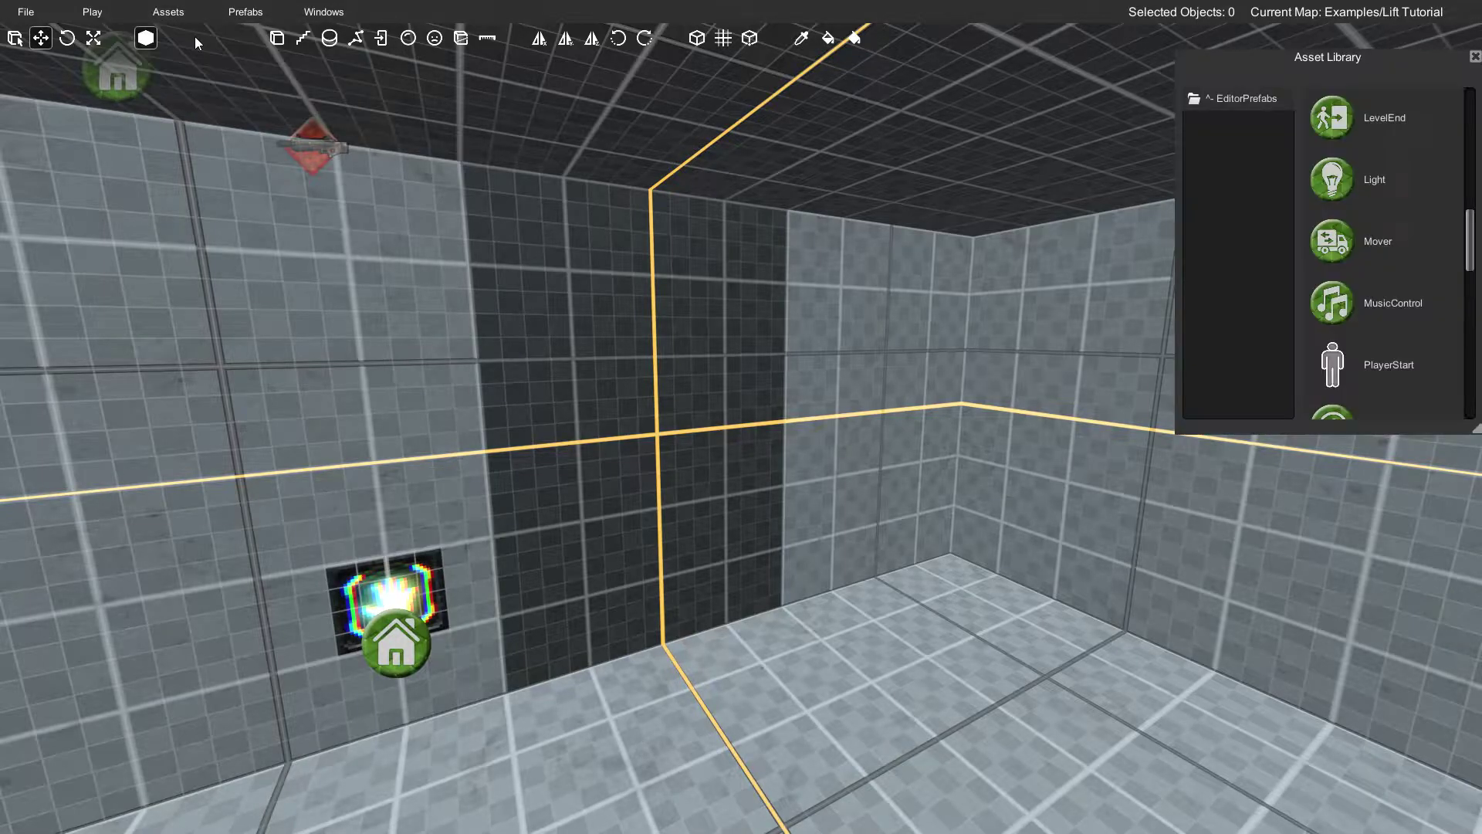
left_click(1227, 98)
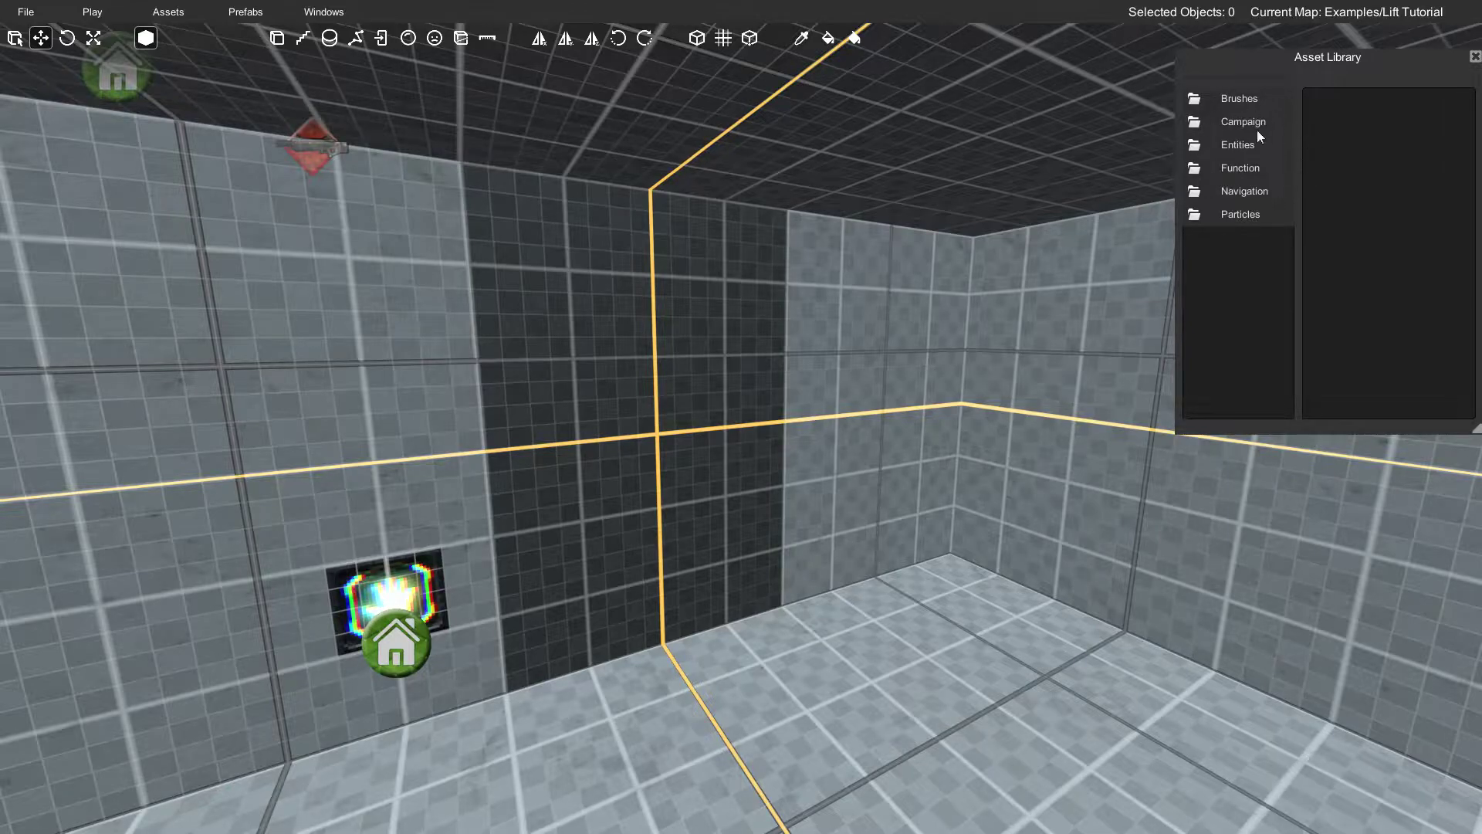
left_click(1227, 169)
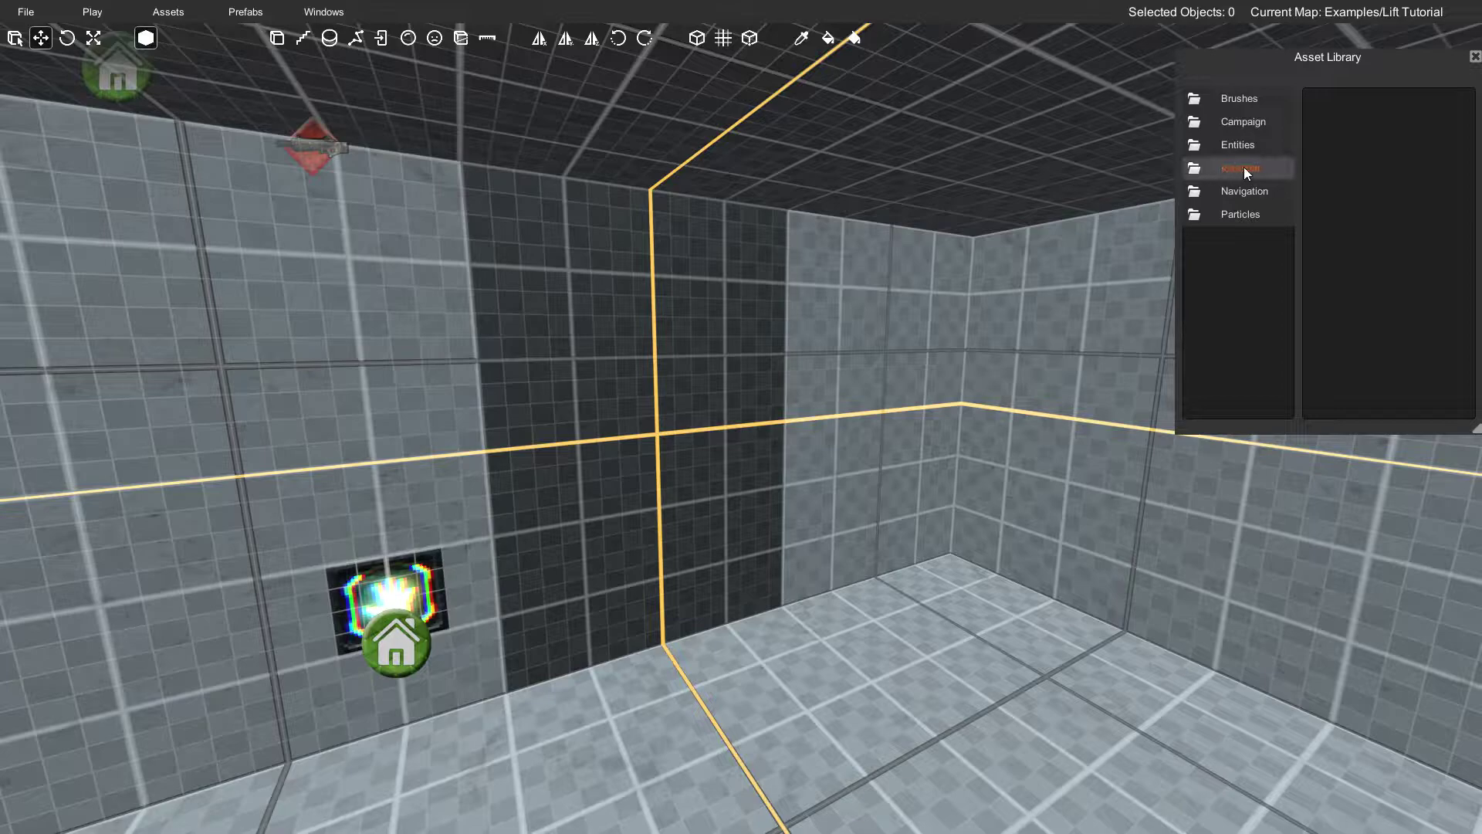
scroll(1358, 198, "down", 10)
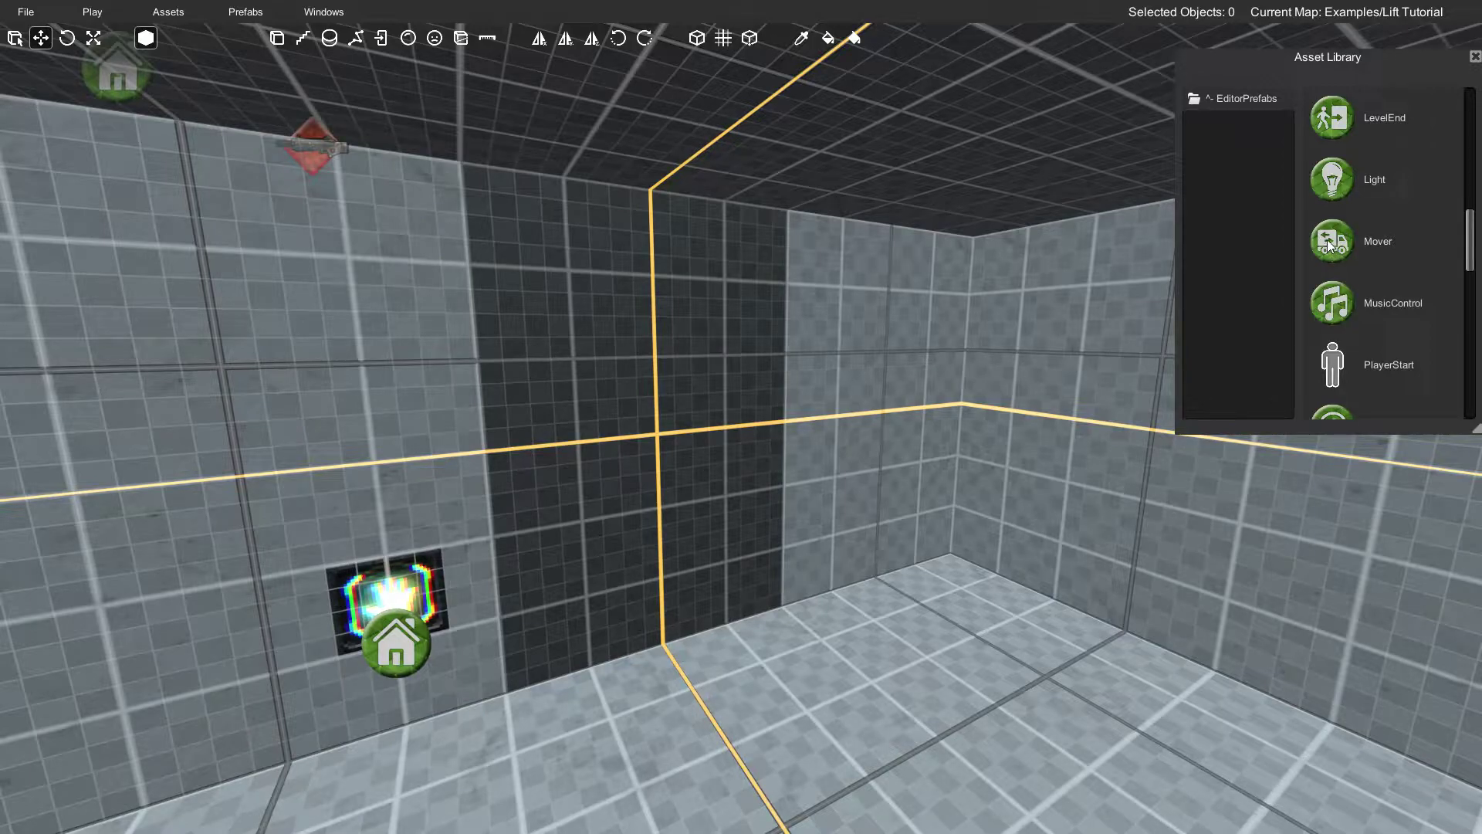
left_click_drag(1329, 244, 824, 637)
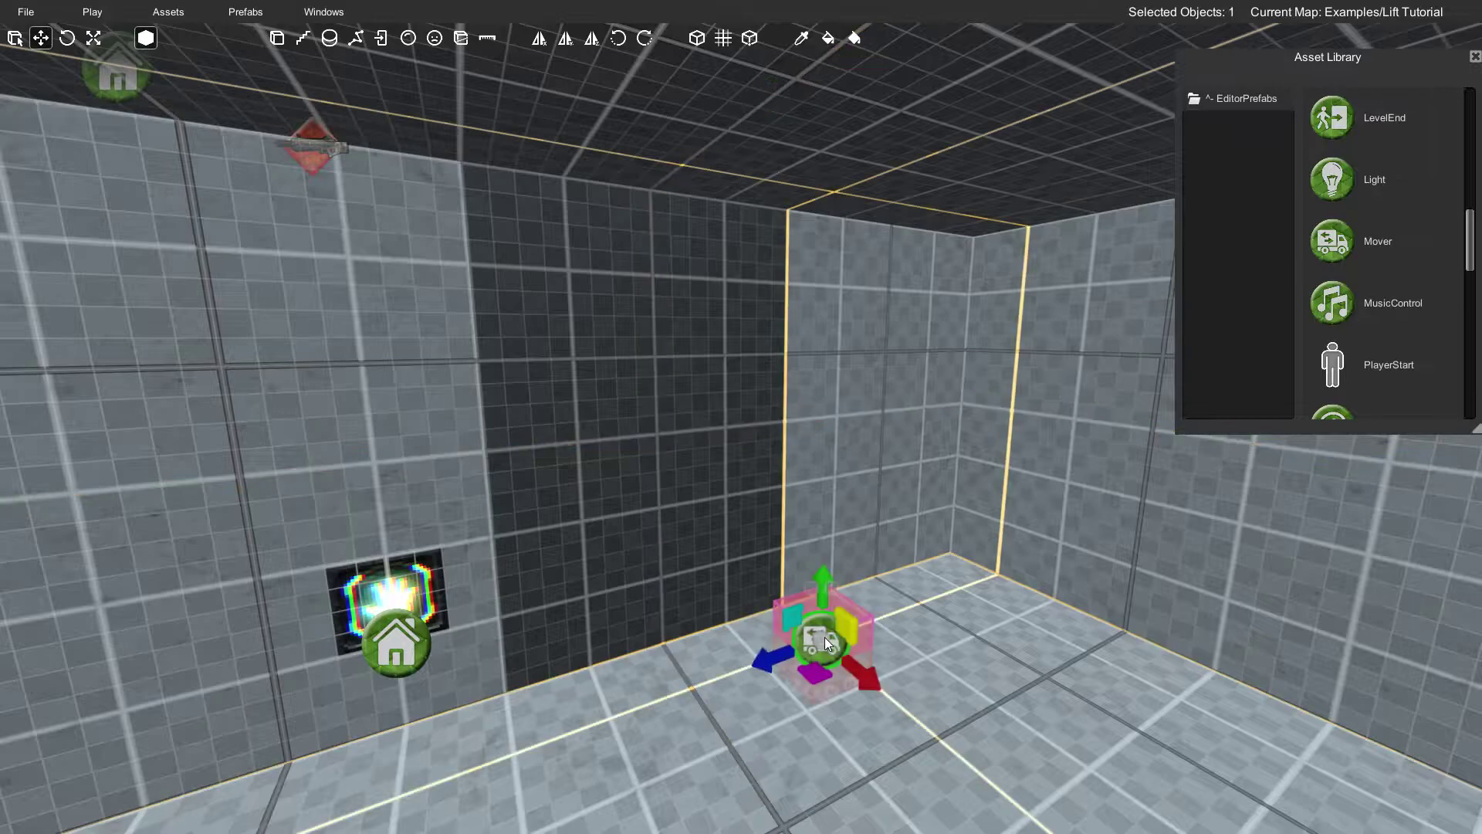
Raise the Mover to about the lift brush's mid-height and shift it slightly away from the brush.
right_click_drag(826, 529, 837, 553)
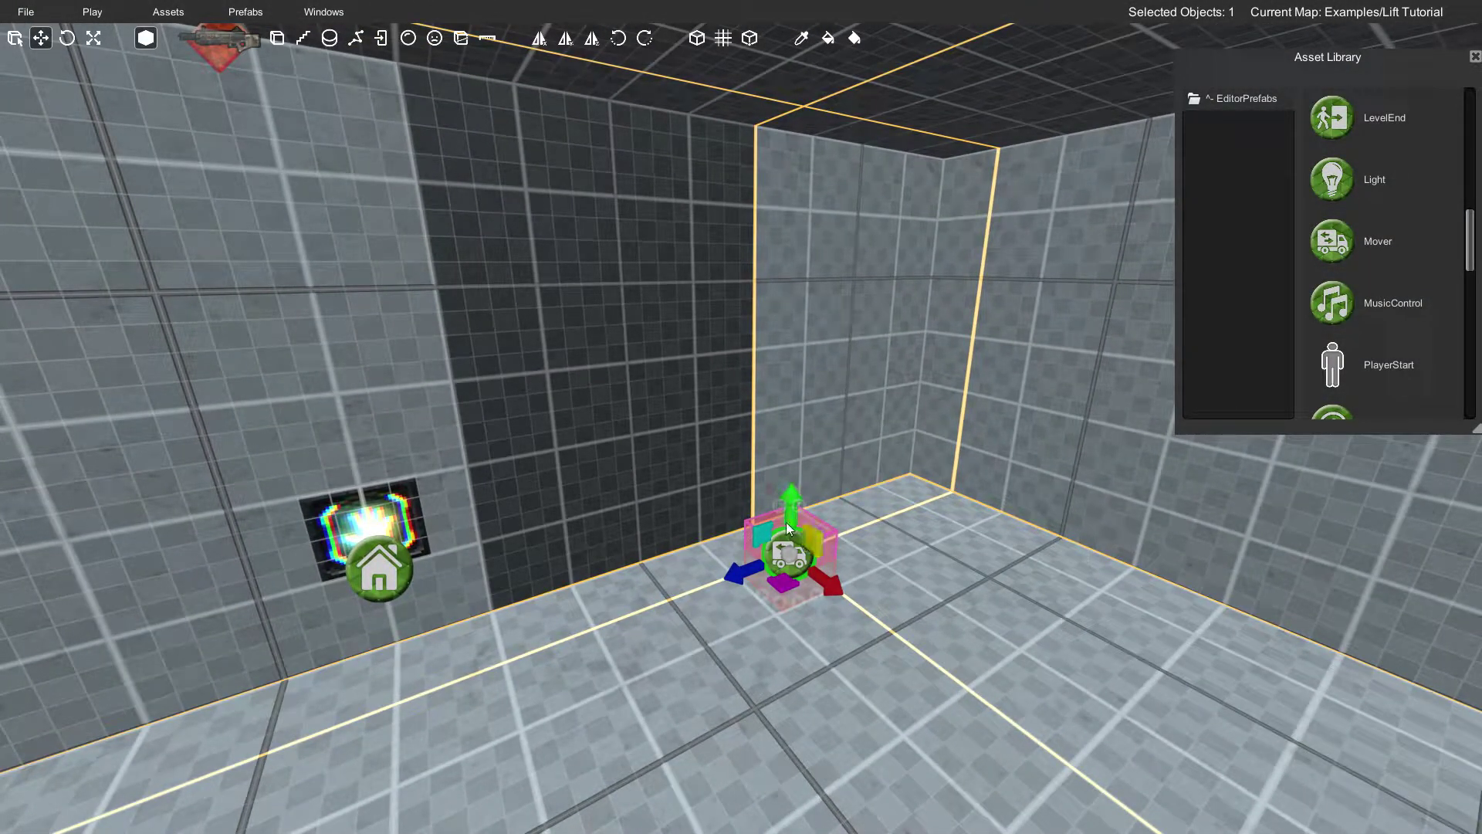
left_click_drag(785, 506, 798, 317)
right_click_drag(819, 409, 716, 409)
left_click_drag(705, 405, 742, 404)
key("a")
right_click_drag(700, 416, 802, 404)
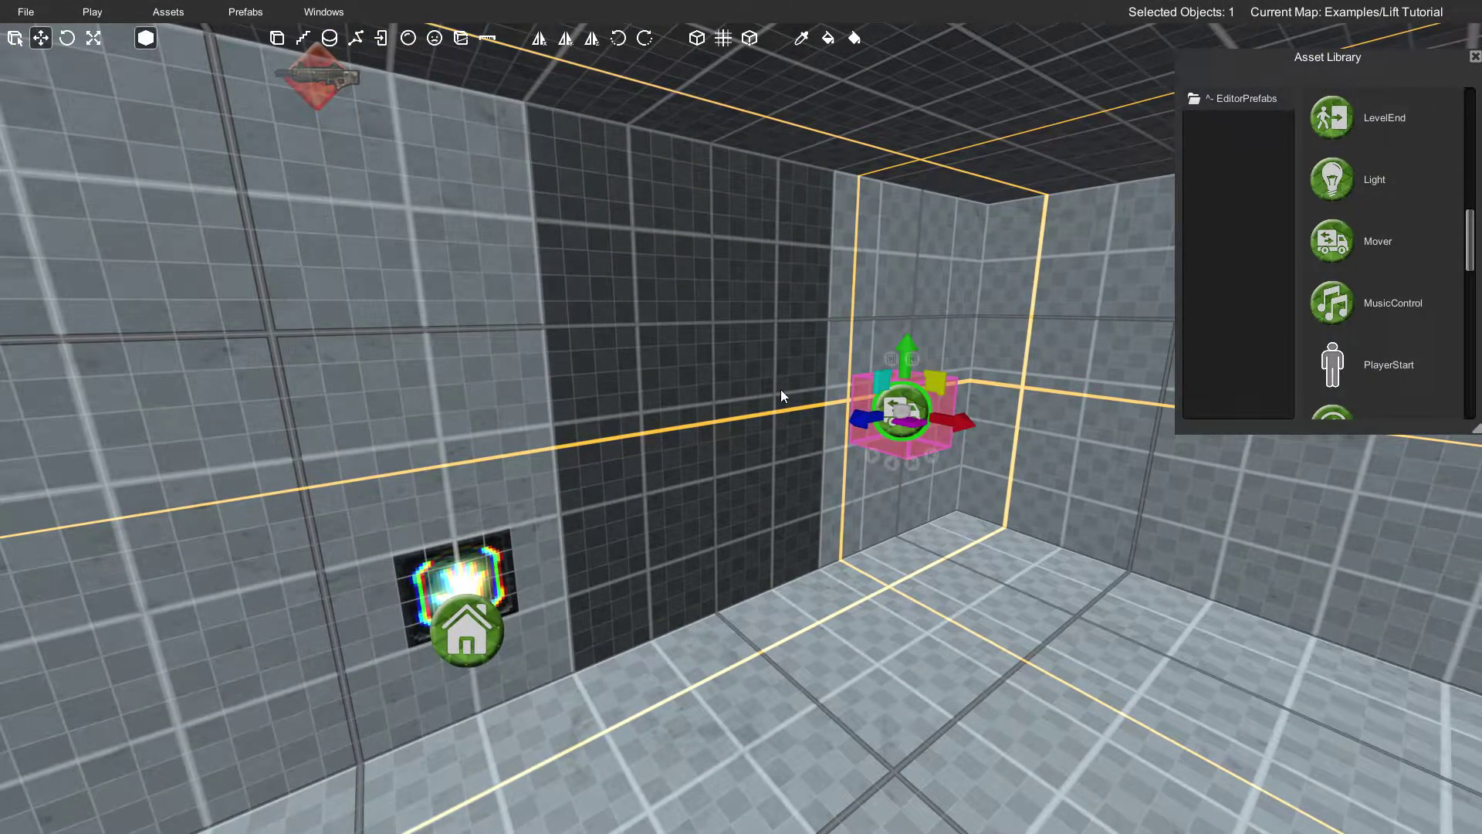
Examine the Mover and its surrounding connection nodes beside the lift brush, both selected and deselected.
right_click_drag(778, 390, 854, 443)
key("s")
key("w")
right_click_drag(757, 421, 764, 418)
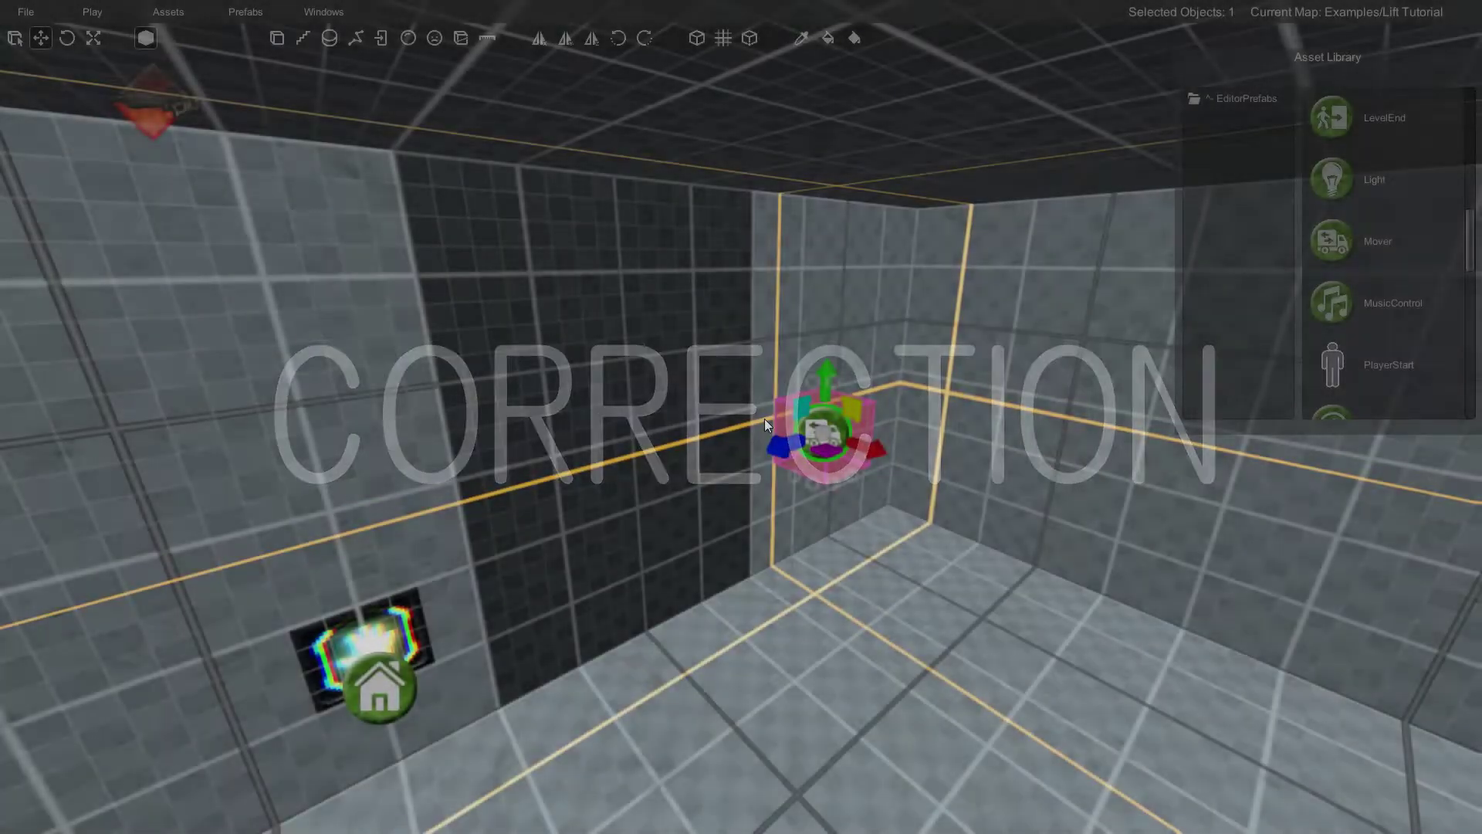
mouse_move(764, 418)
right_mouse_down()
mouse_move(786, 423)
mouse_move(754, 420)
mouse_move(766, 420)
right_mouse_up()
key("w")
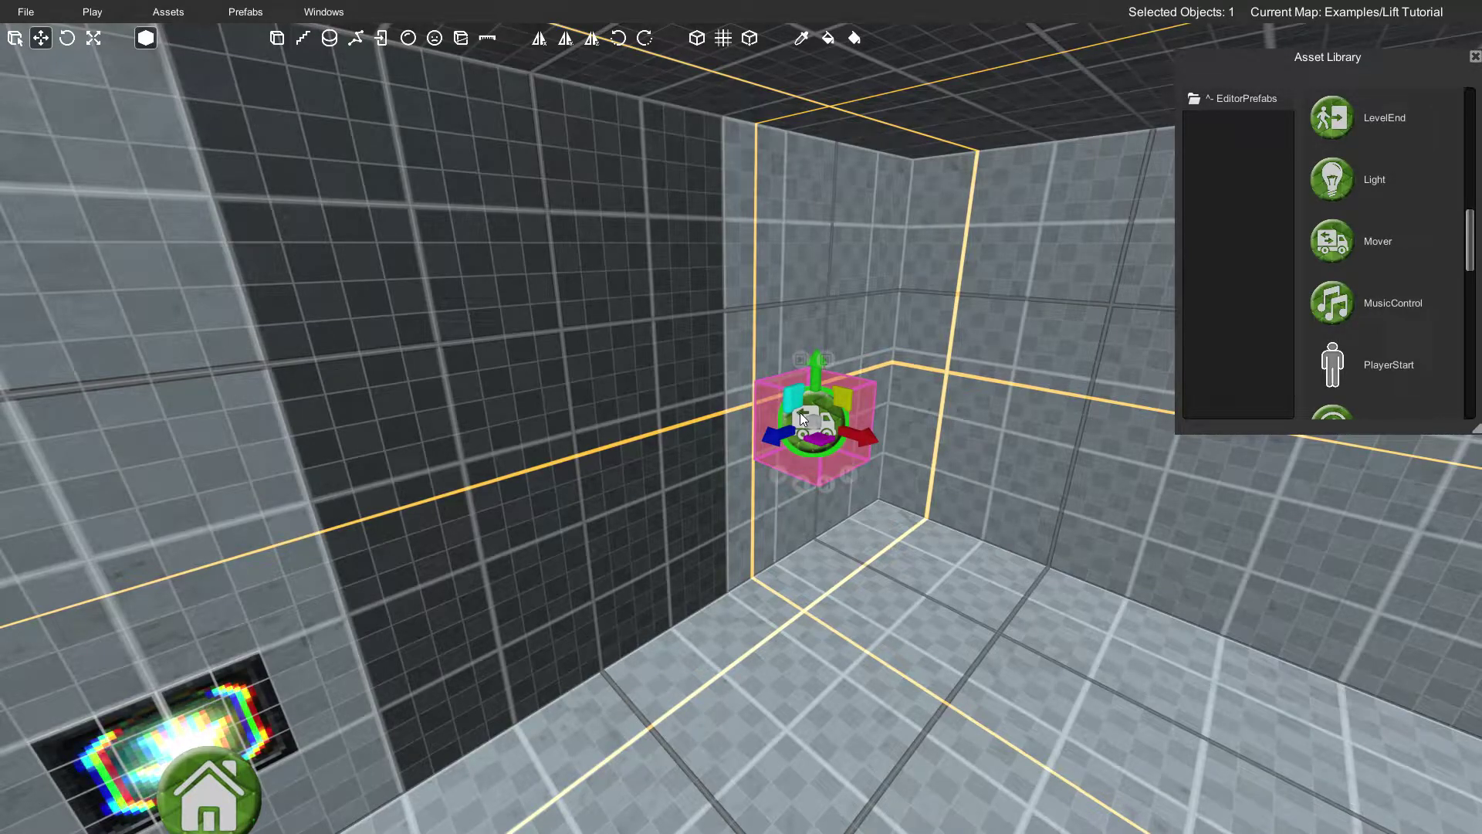
key("w")
right_click_drag(831, 452, 868, 418)
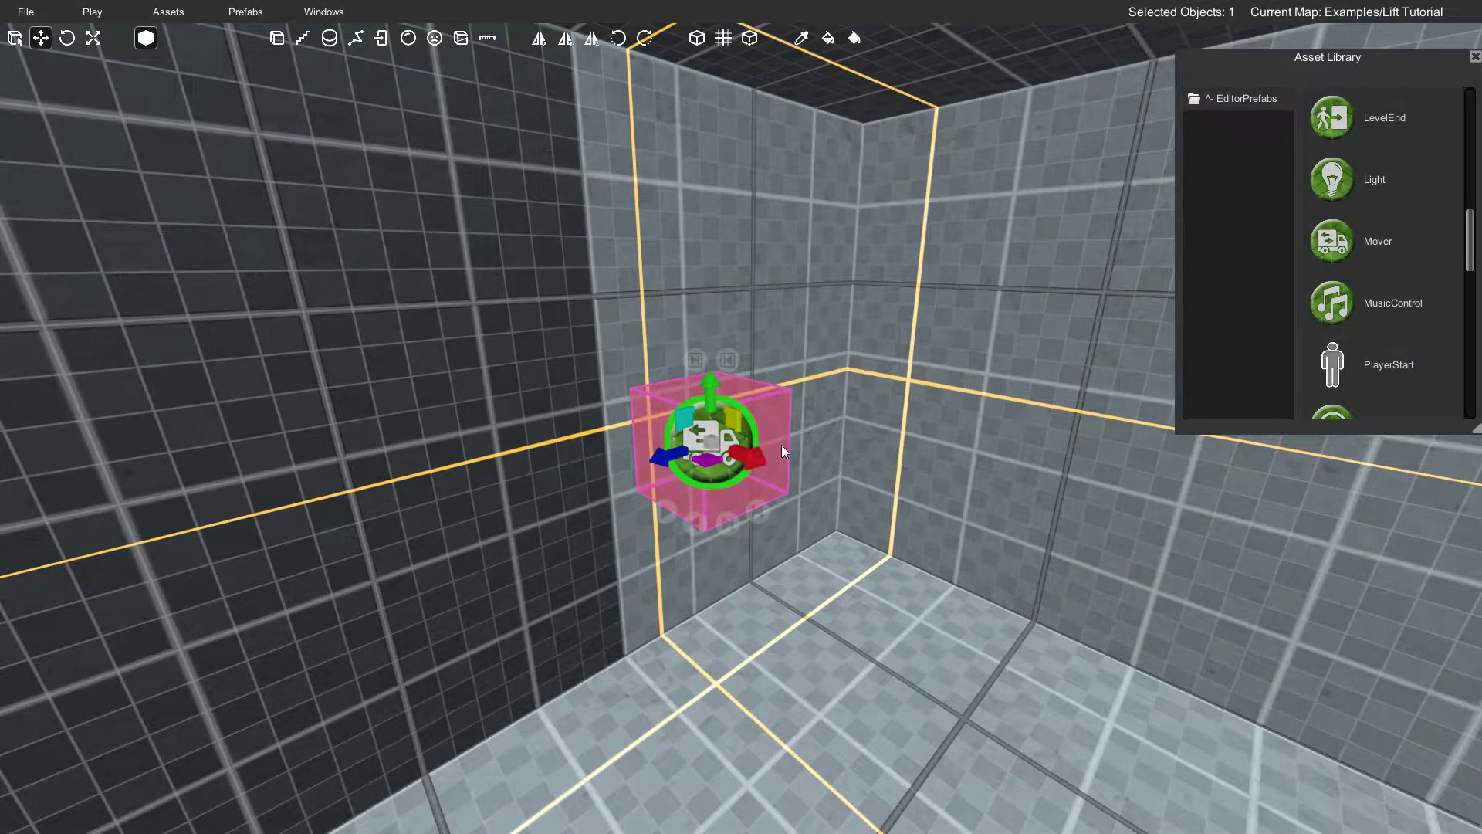
key("s")
right_click_drag(781, 444, 739, 435)
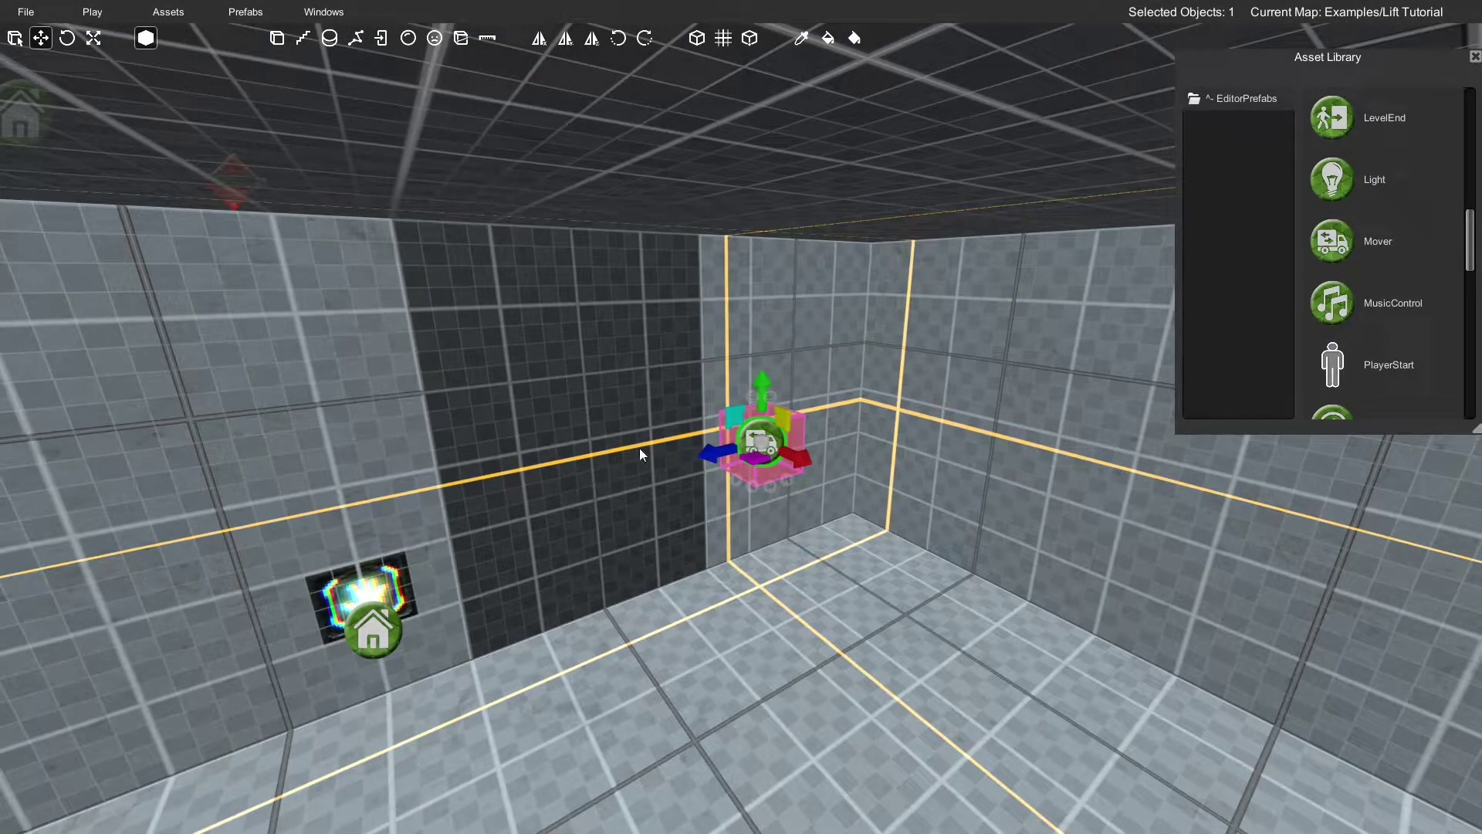
right_click_drag(628, 455, 685, 522)
left_click(786, 491)
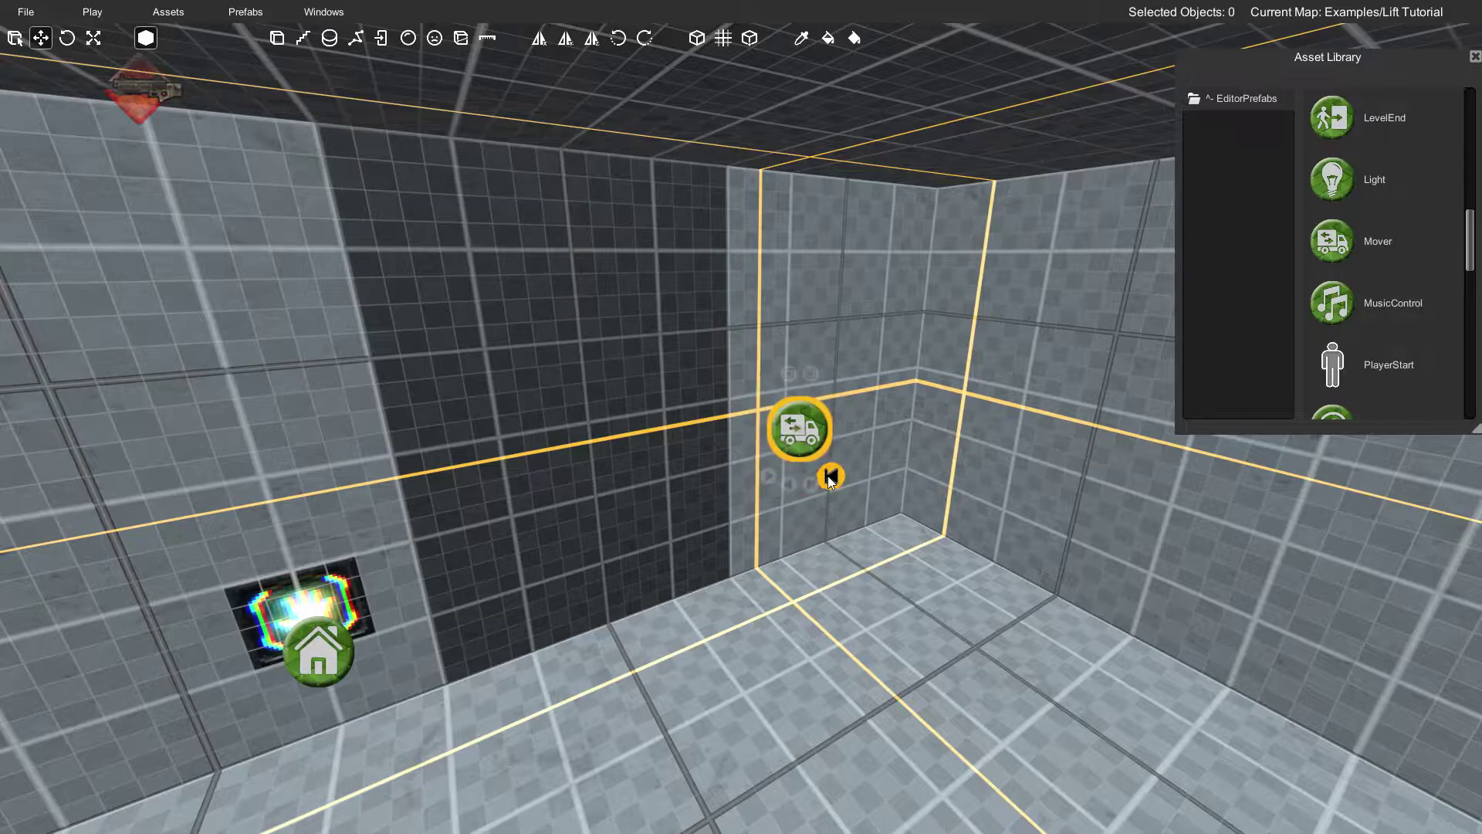
key("w")
right_click_drag(786, 491, 776, 451)
left_click(786, 442)
key("a")
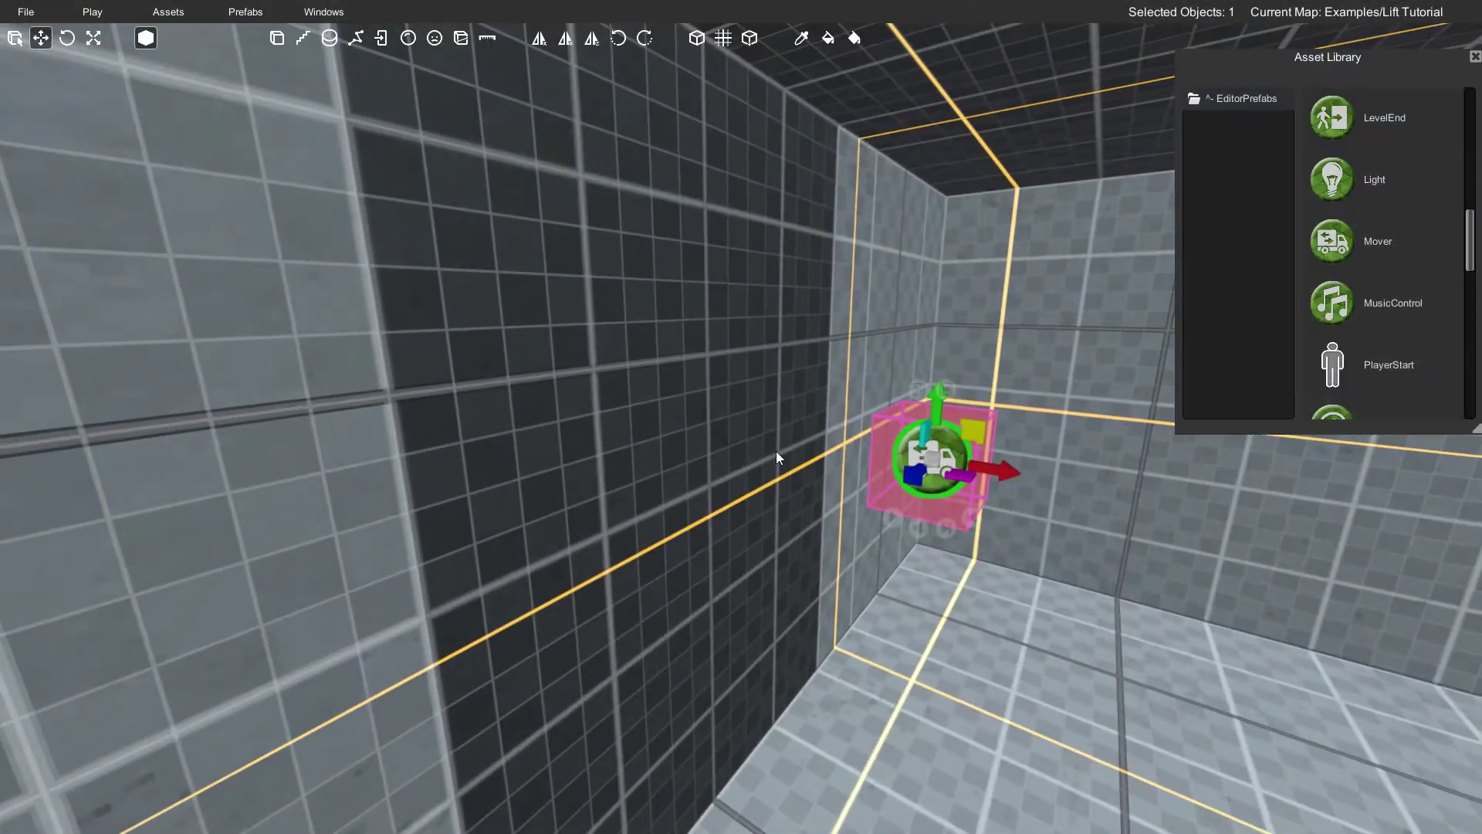
key("d")
right_click_drag(747, 400, 645, 390)
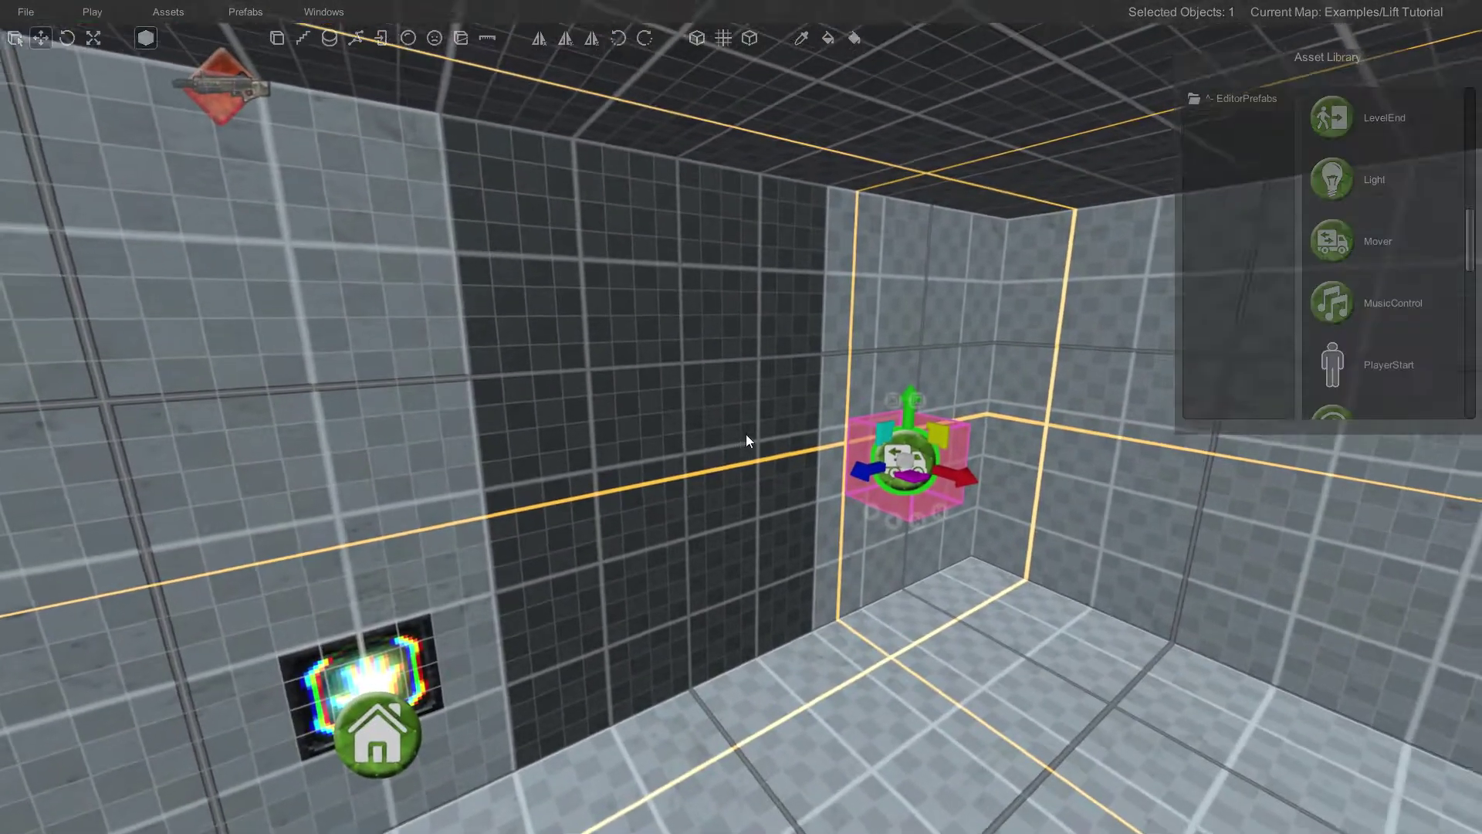
mouse_move(746, 435)
right_mouse_down()
mouse_move(741, 421)
mouse_move(749, 433)
right_mouse_up()
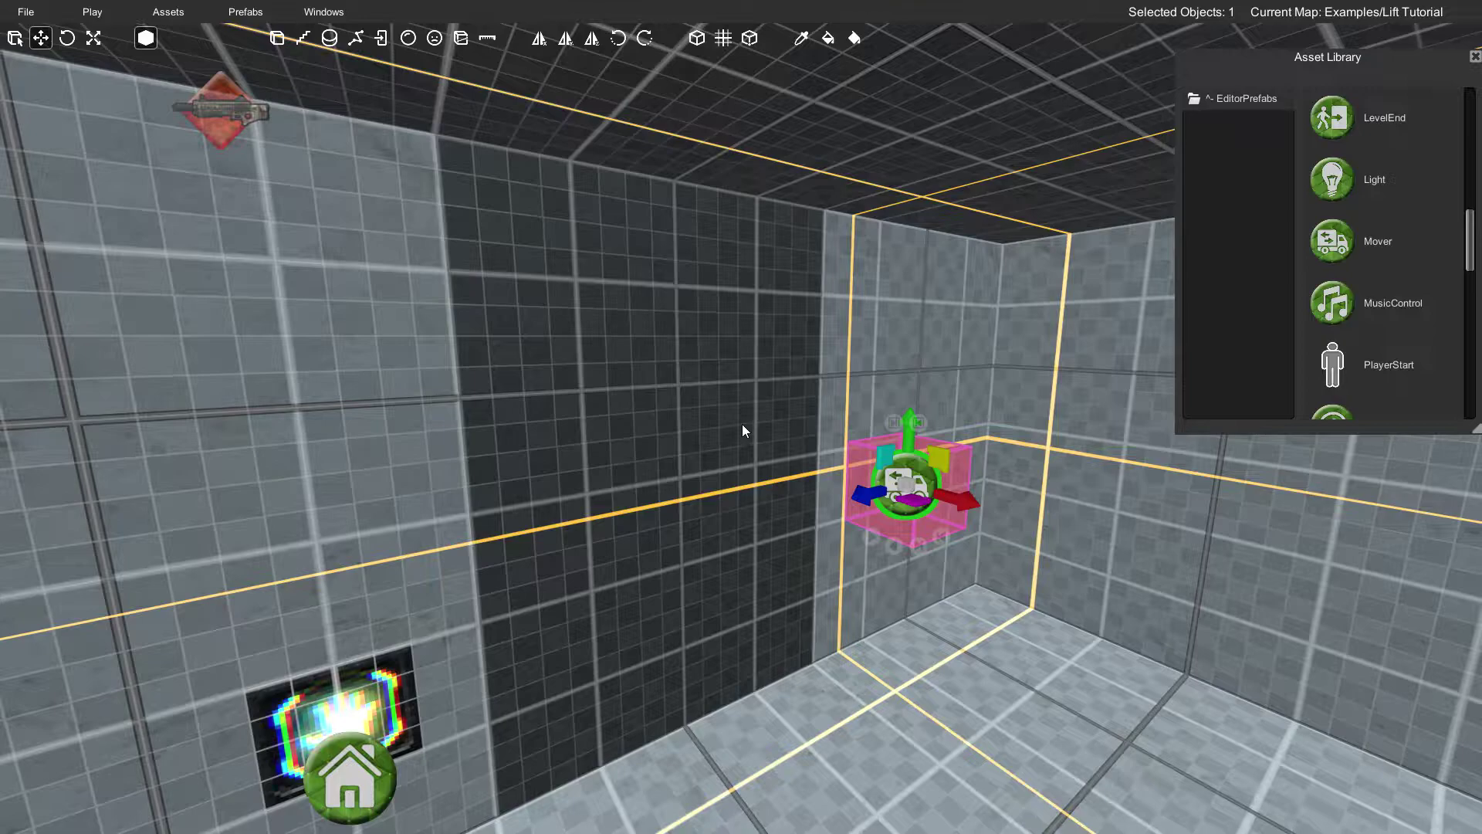
Select the dark lift brush and open its Property Inspector.
left_click(686, 413)
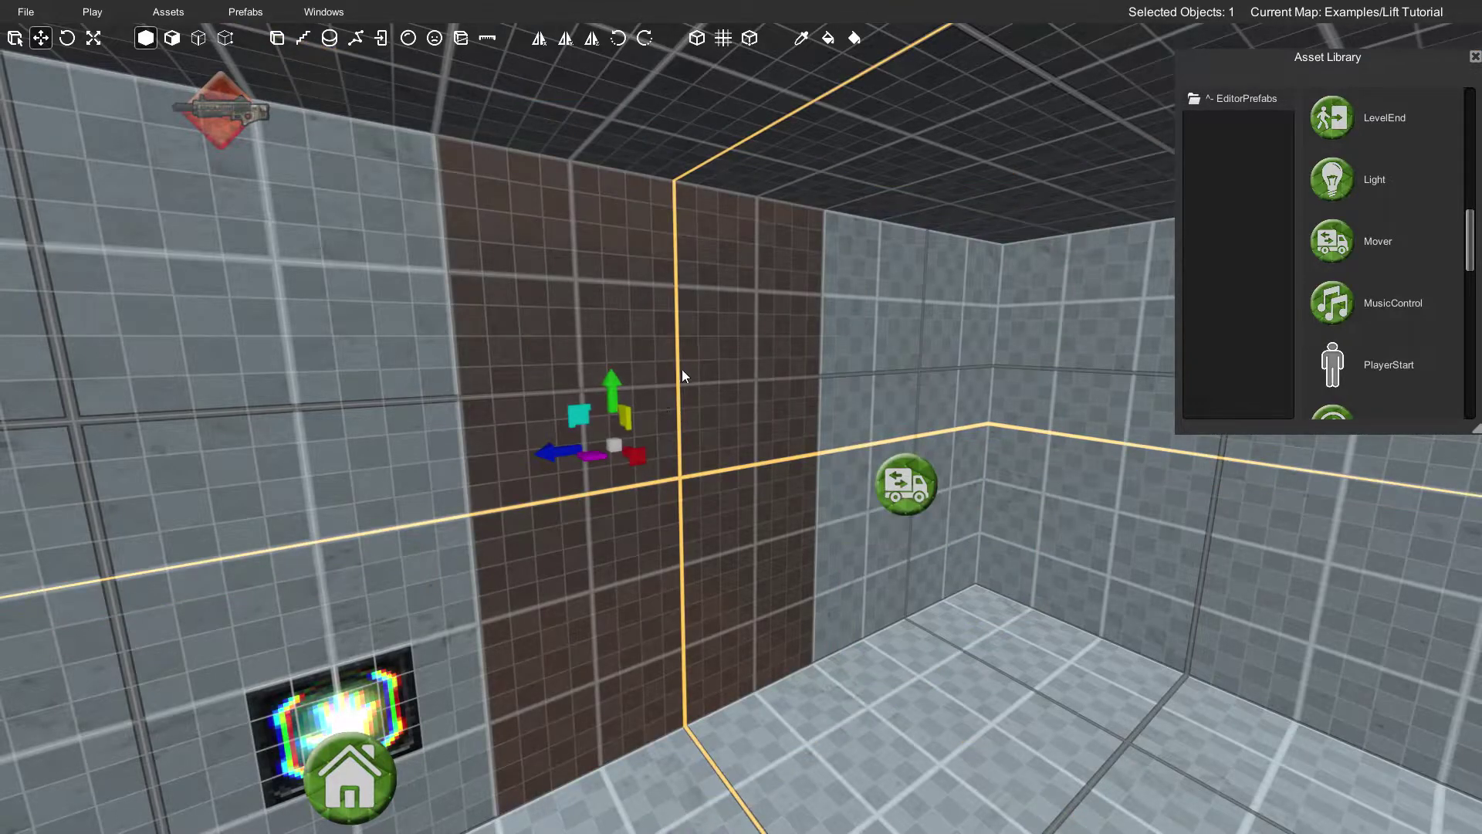
right_click_drag(684, 418, 674, 406)
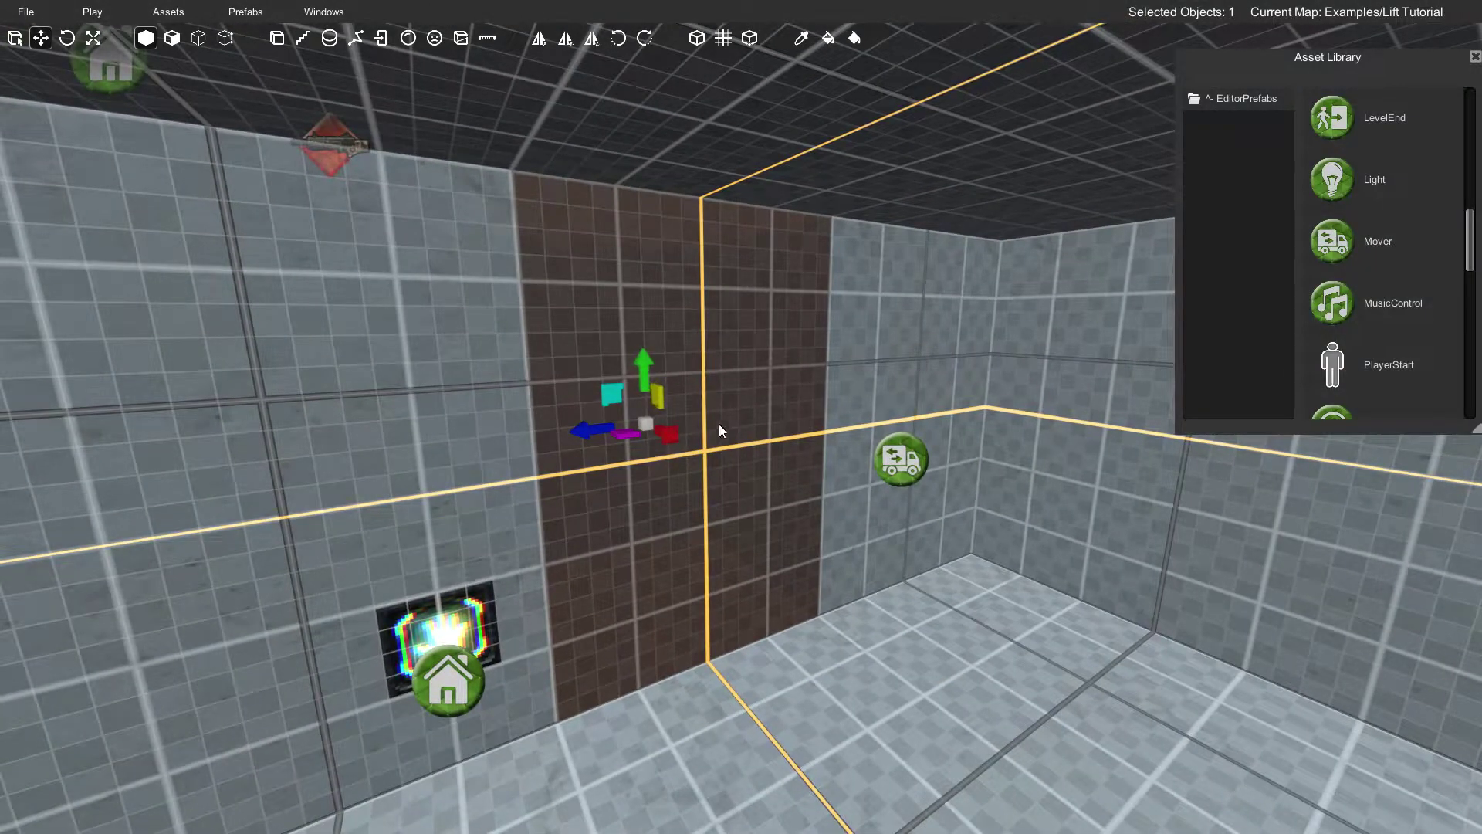
mouse_move(720, 378)
right_mouse_down()
mouse_move(734, 383)
mouse_move(713, 382)
right_mouse_up()
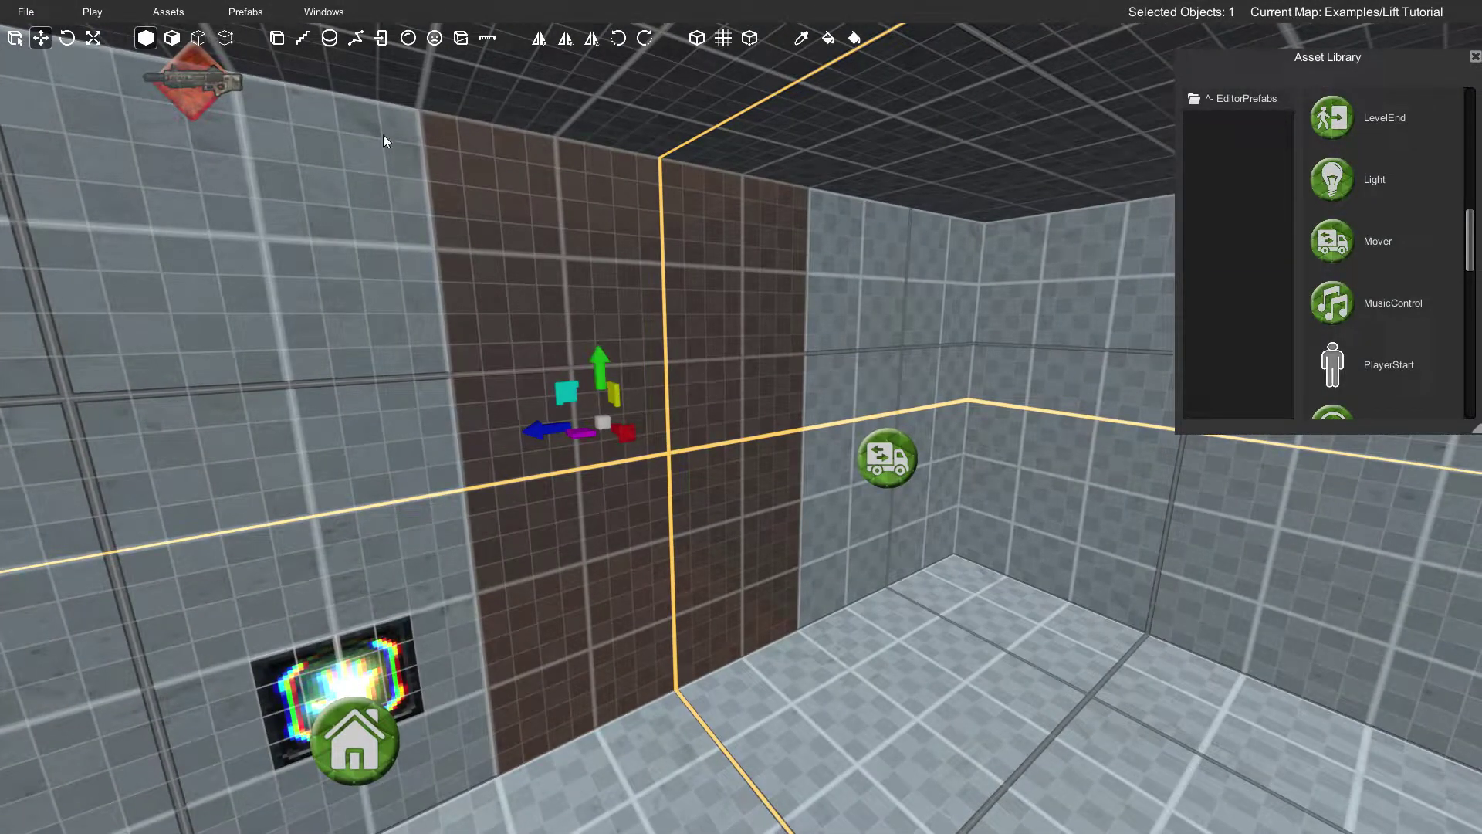
left_click(323, 13)
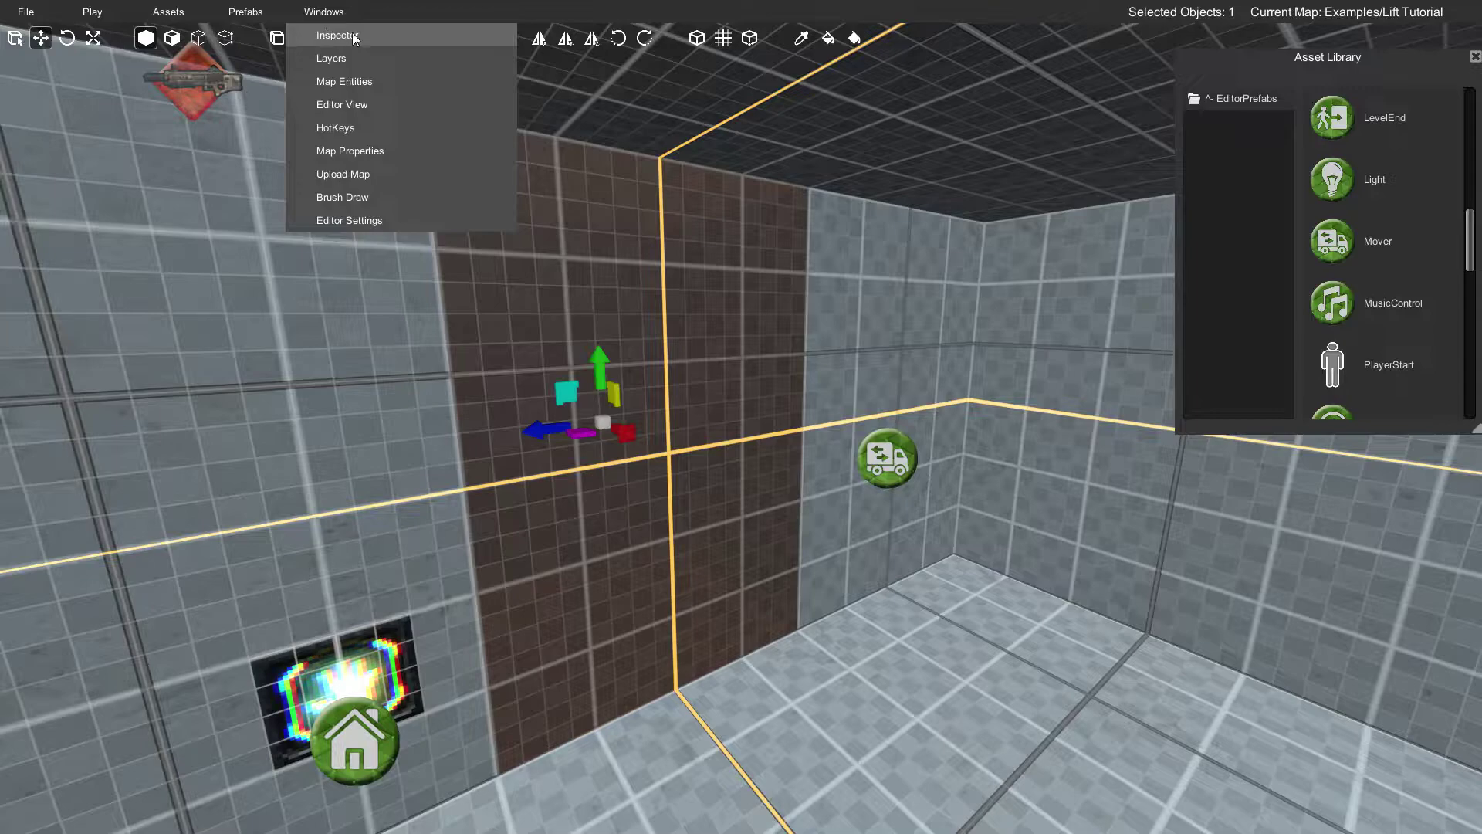
left_click(695, 297)
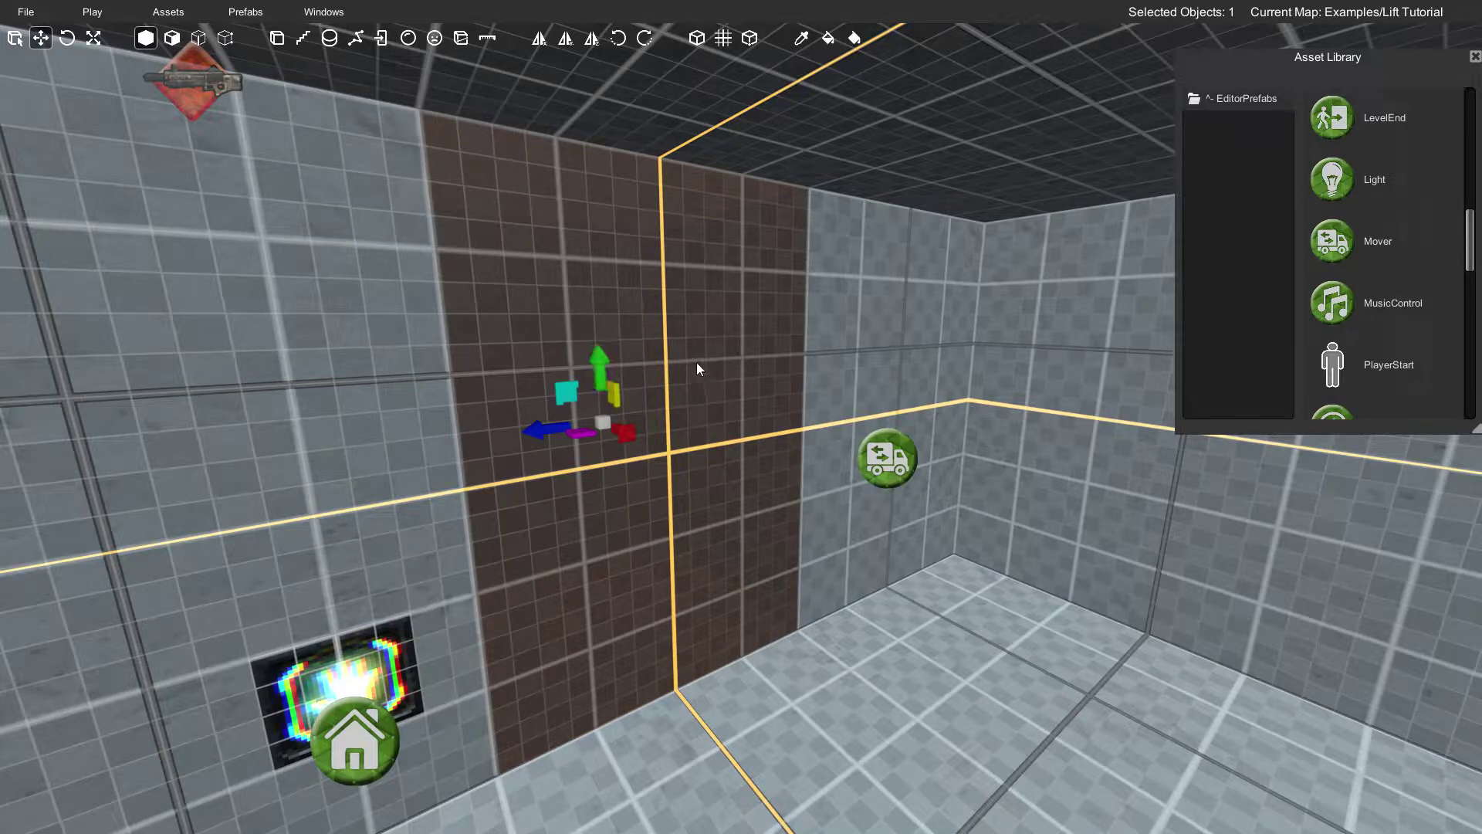
key("i")
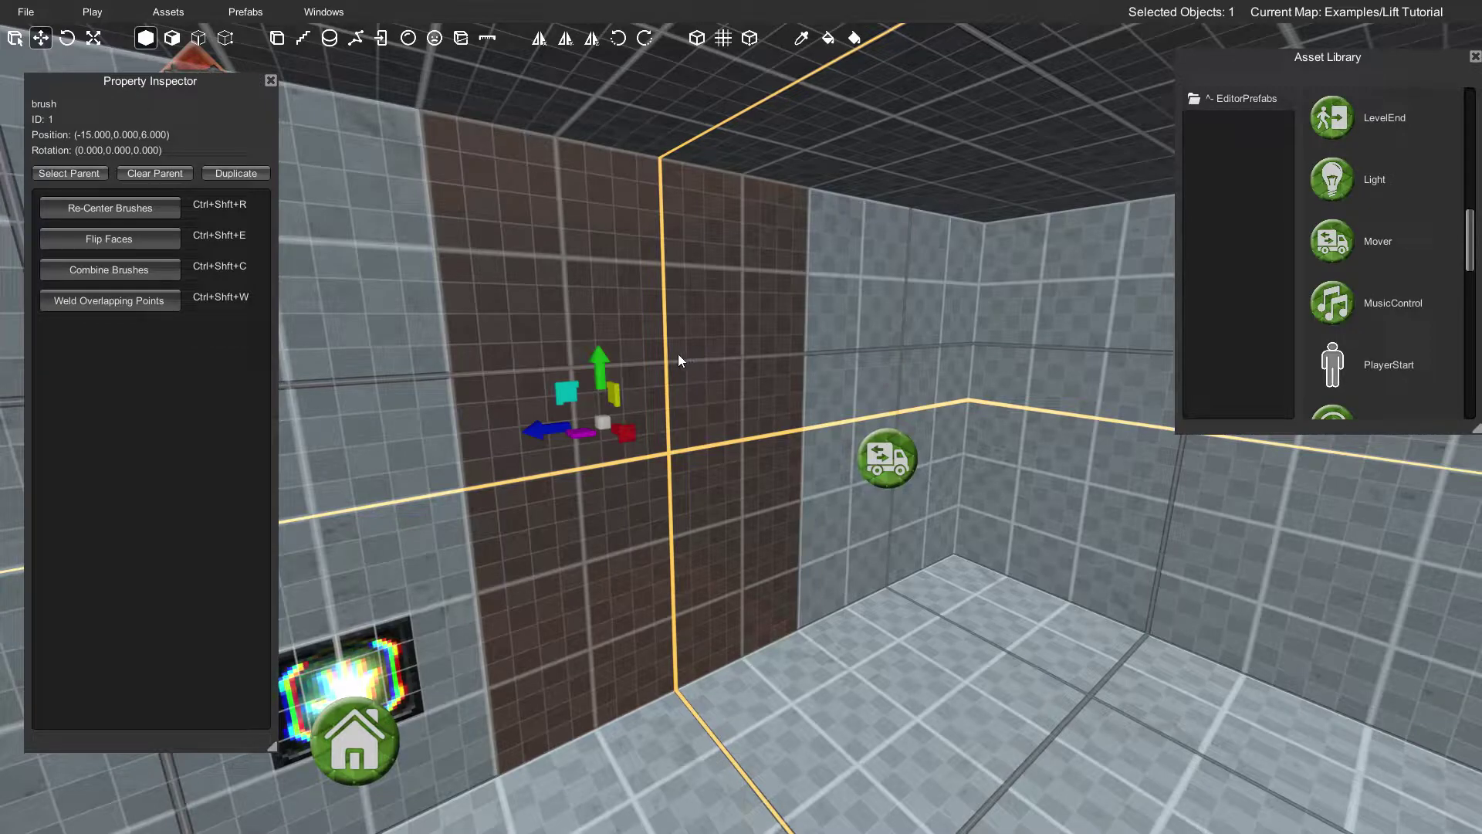
Set the Mover as the parent of the selected lift brush.
left_click(62, 173)
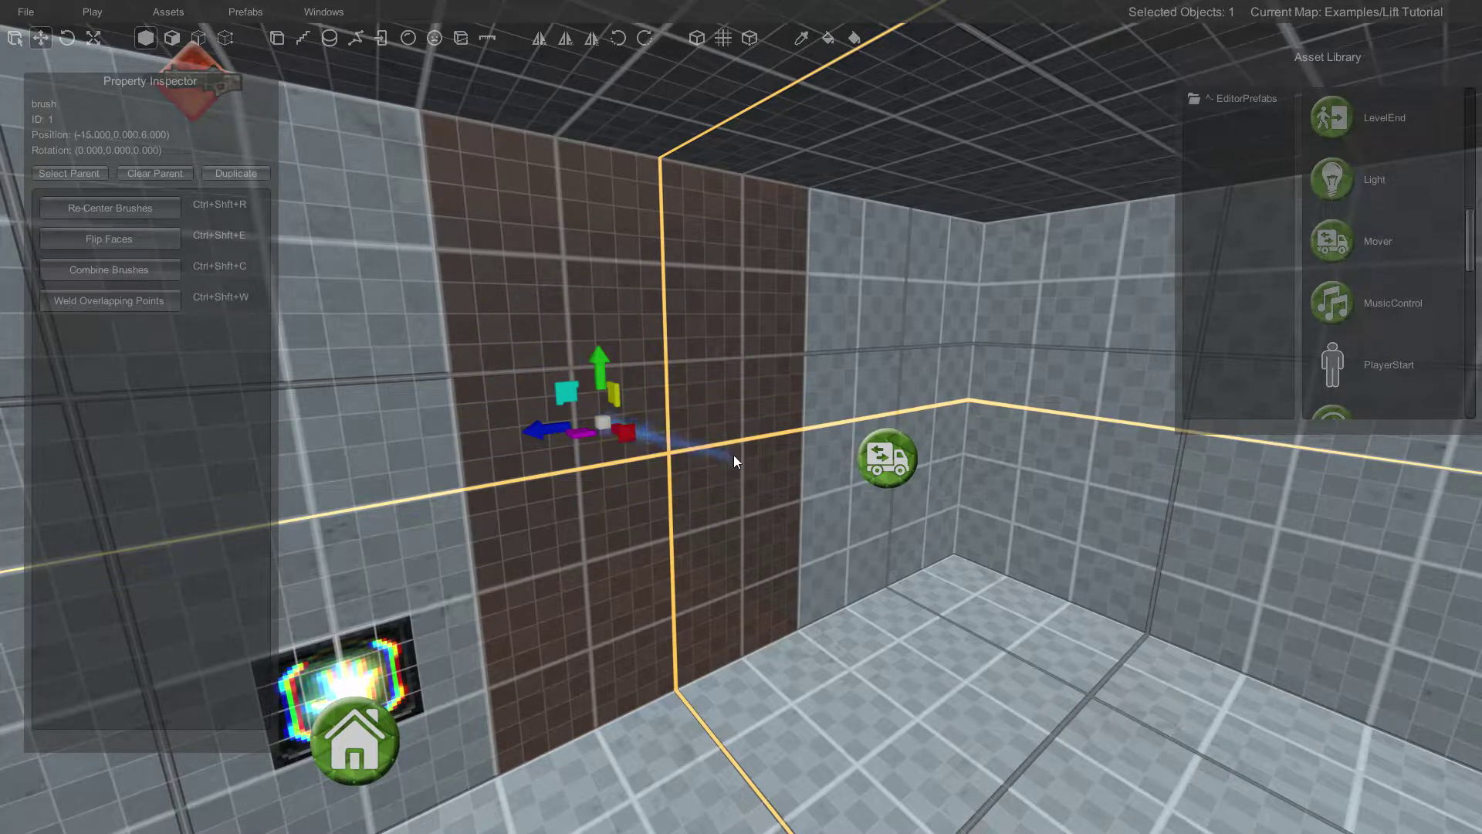
left_click(885, 456)
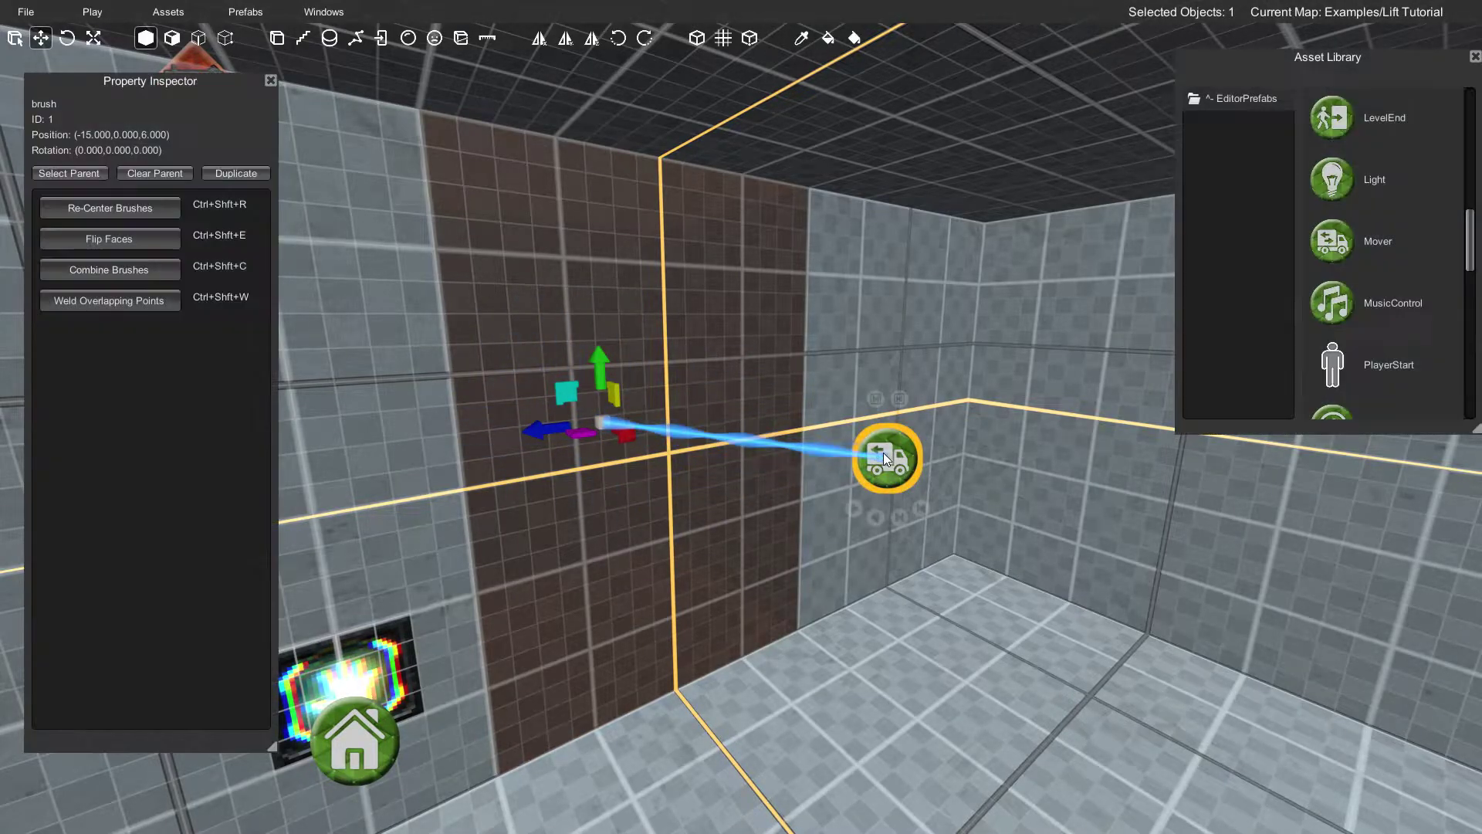
key("s")
right_click_drag(749, 405, 755, 415)
key("w")
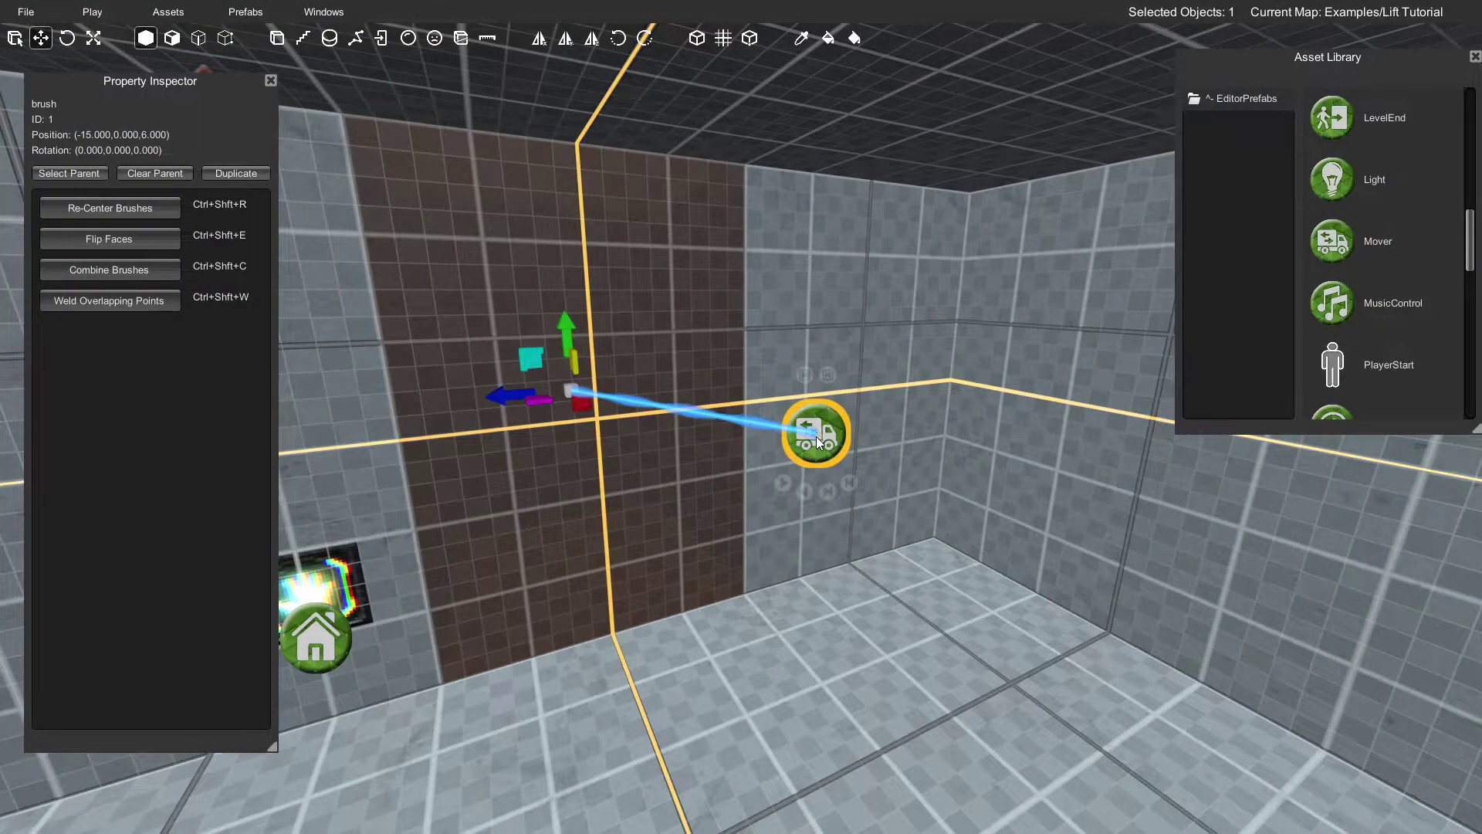
Examine the Mover's properties and the parent link on the dark lift brush, and clear the selection.
left_click(802, 432)
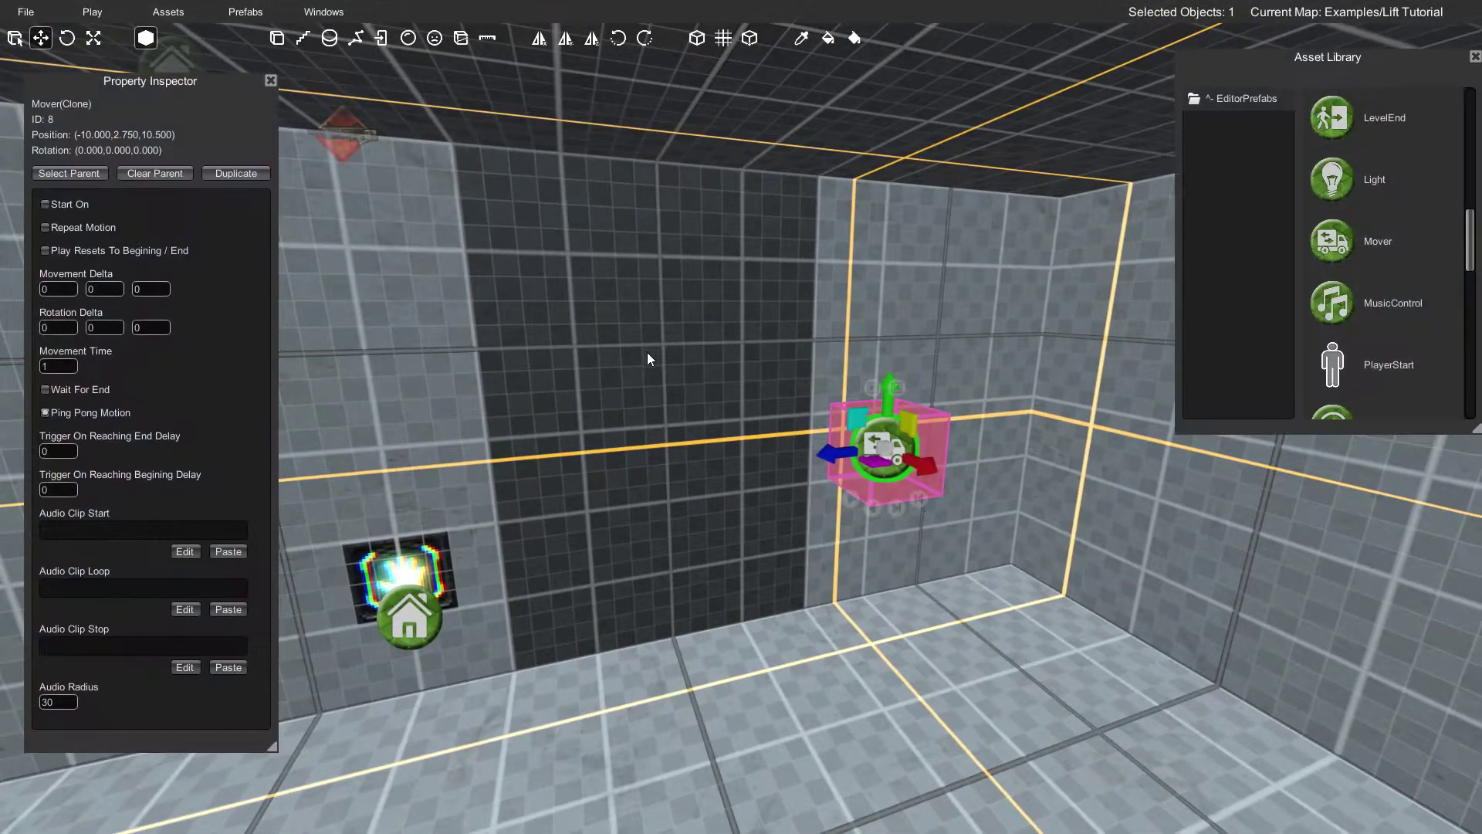
left_click(664, 367)
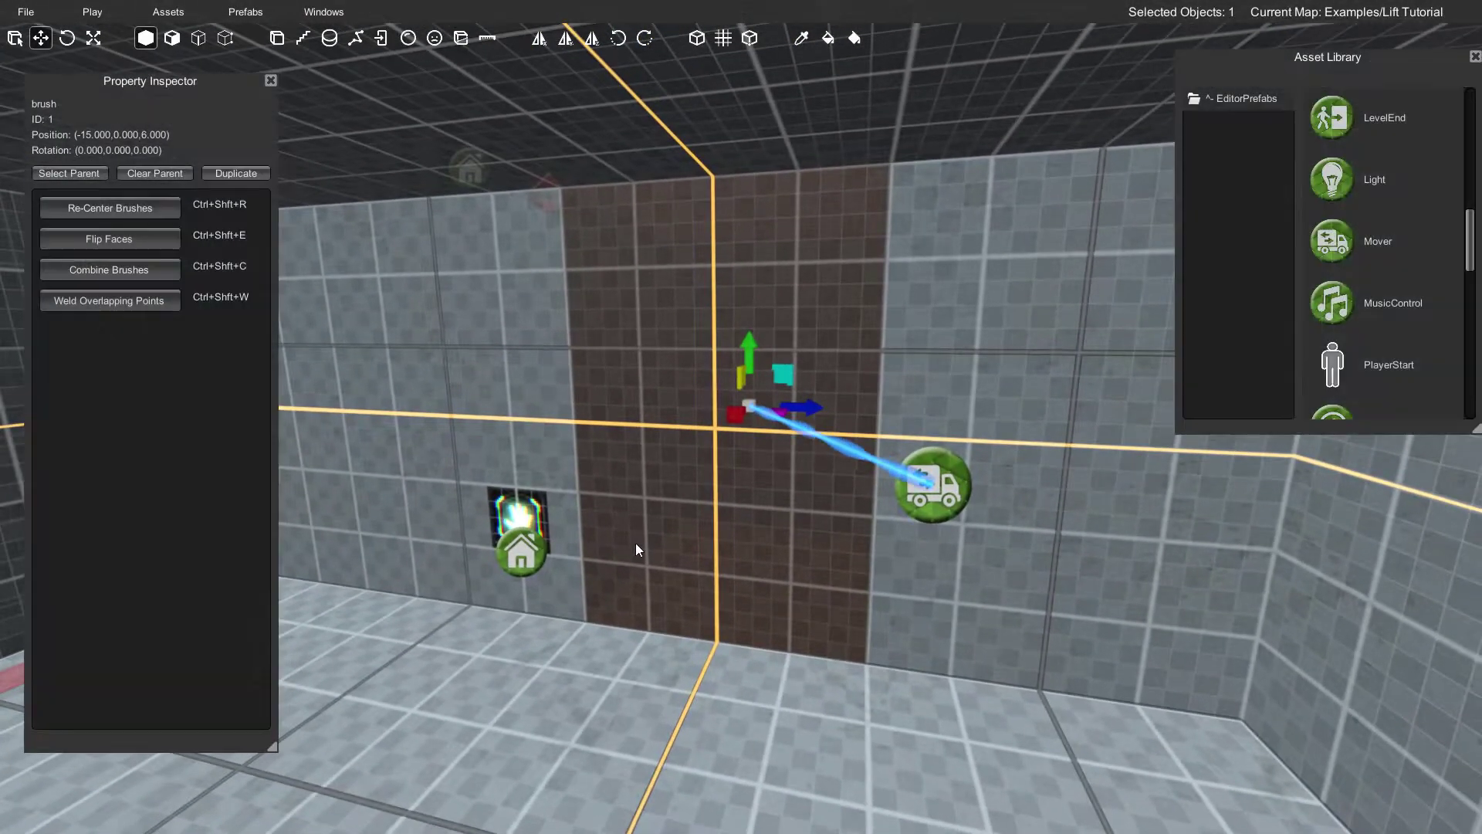
left_click(684, 512)
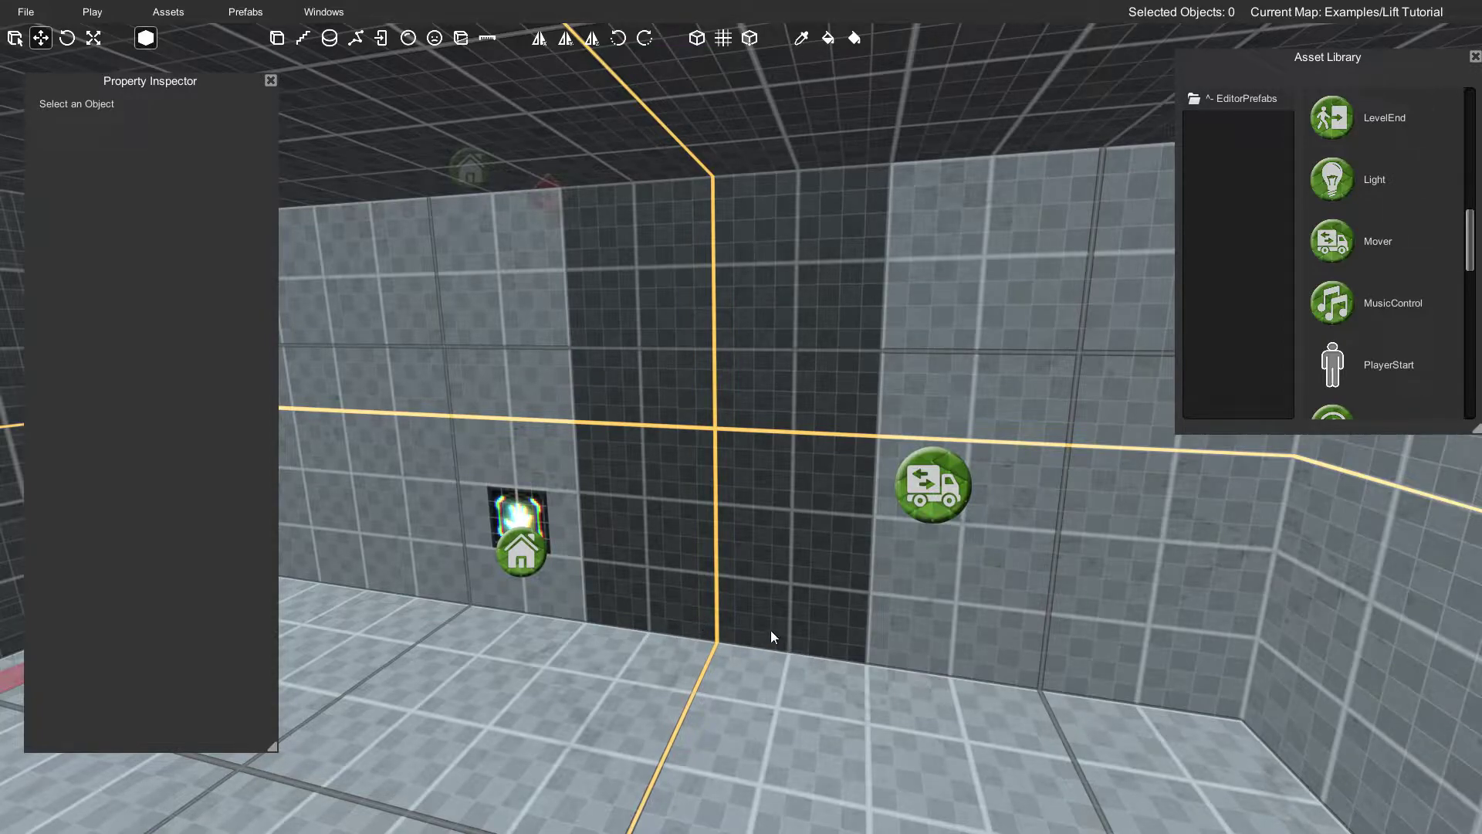
Measure the dark lift brush's height from the ceiling edge down to the floor with the measuring tool.
right_click_drag(736, 545, 738, 540)
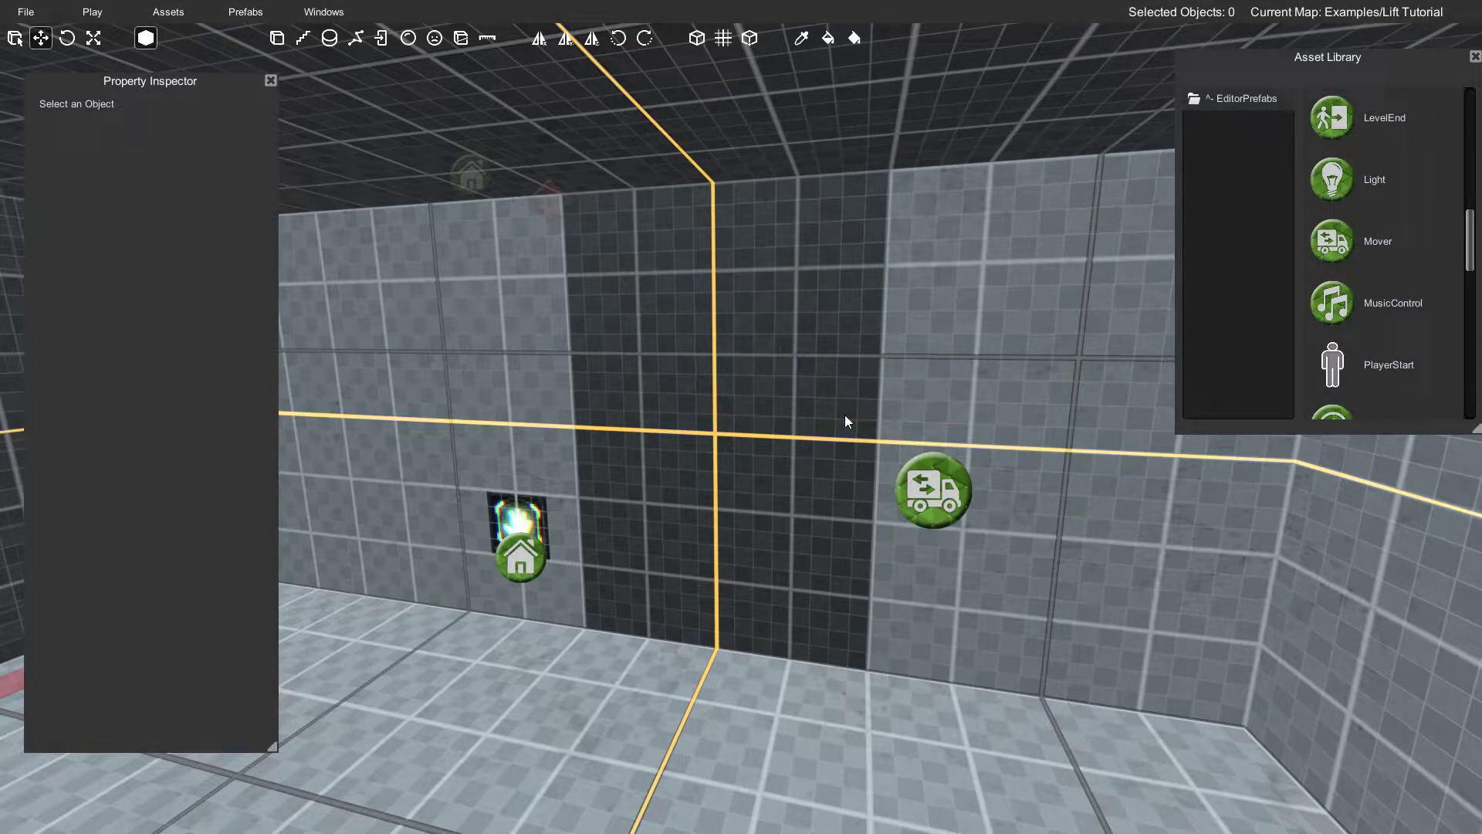
right_click_drag(758, 395, 733, 387)
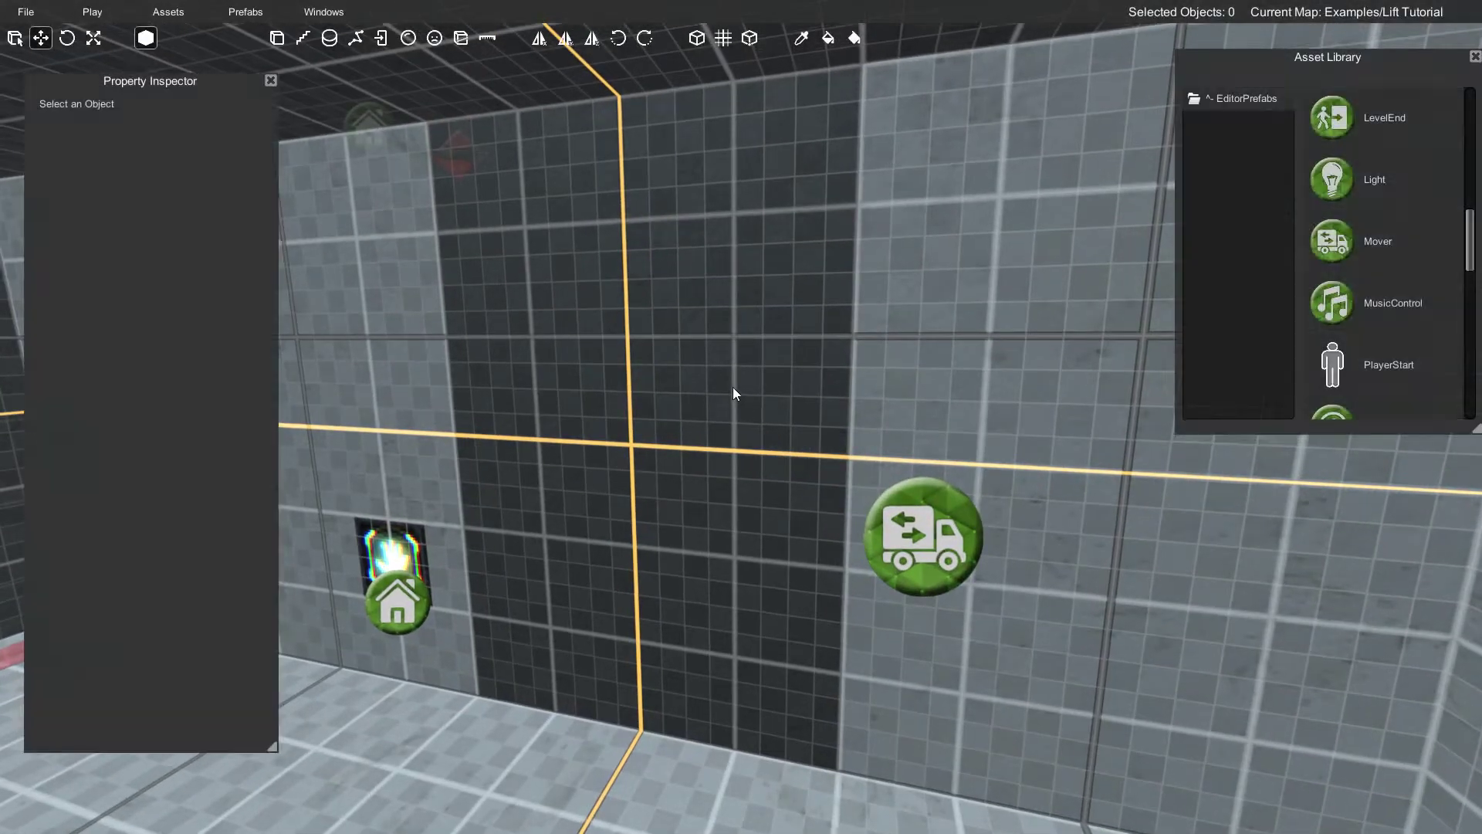
left_click(483, 39)
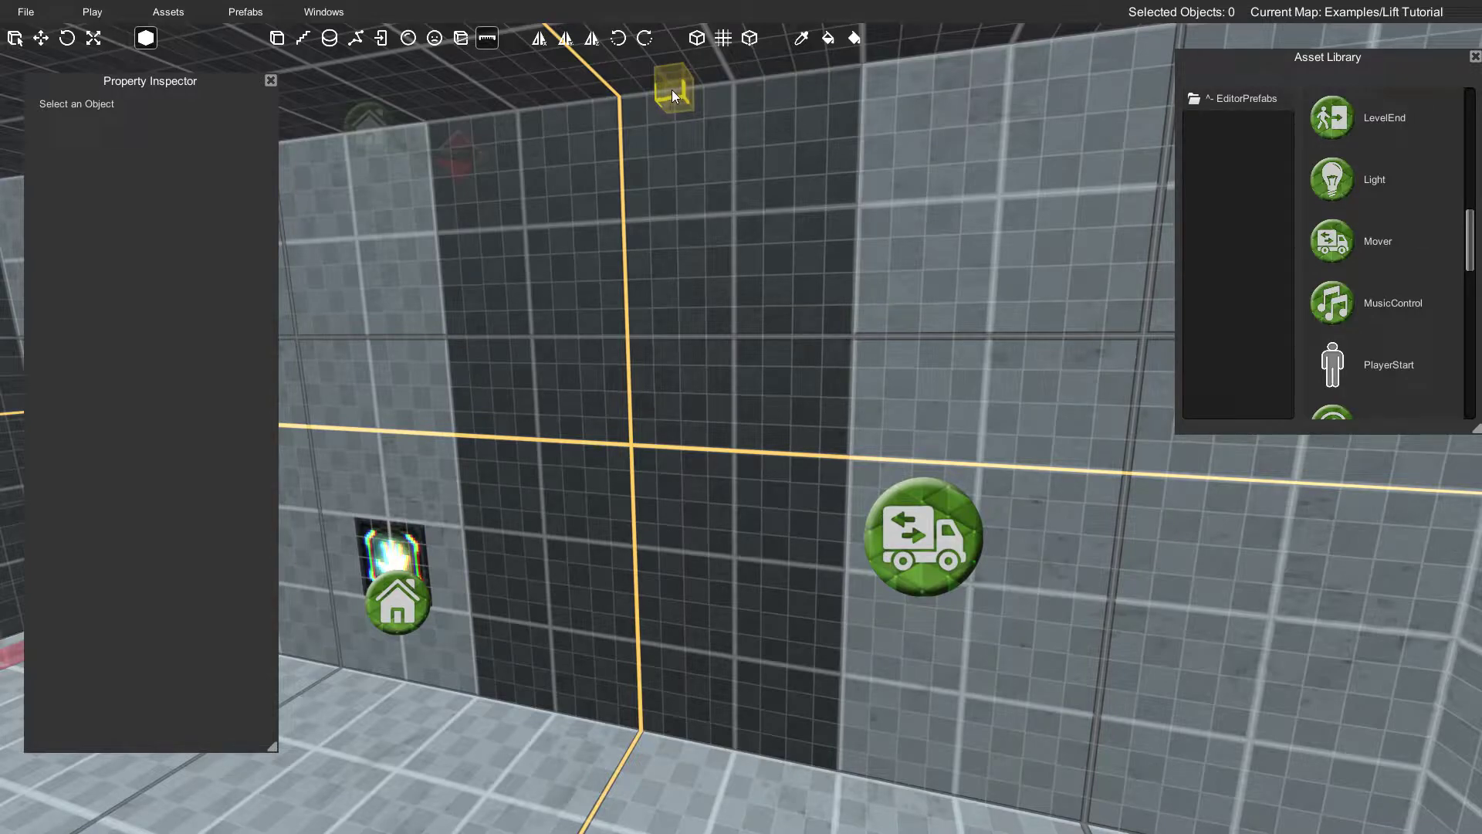
left_click_drag(673, 94, 656, 731)
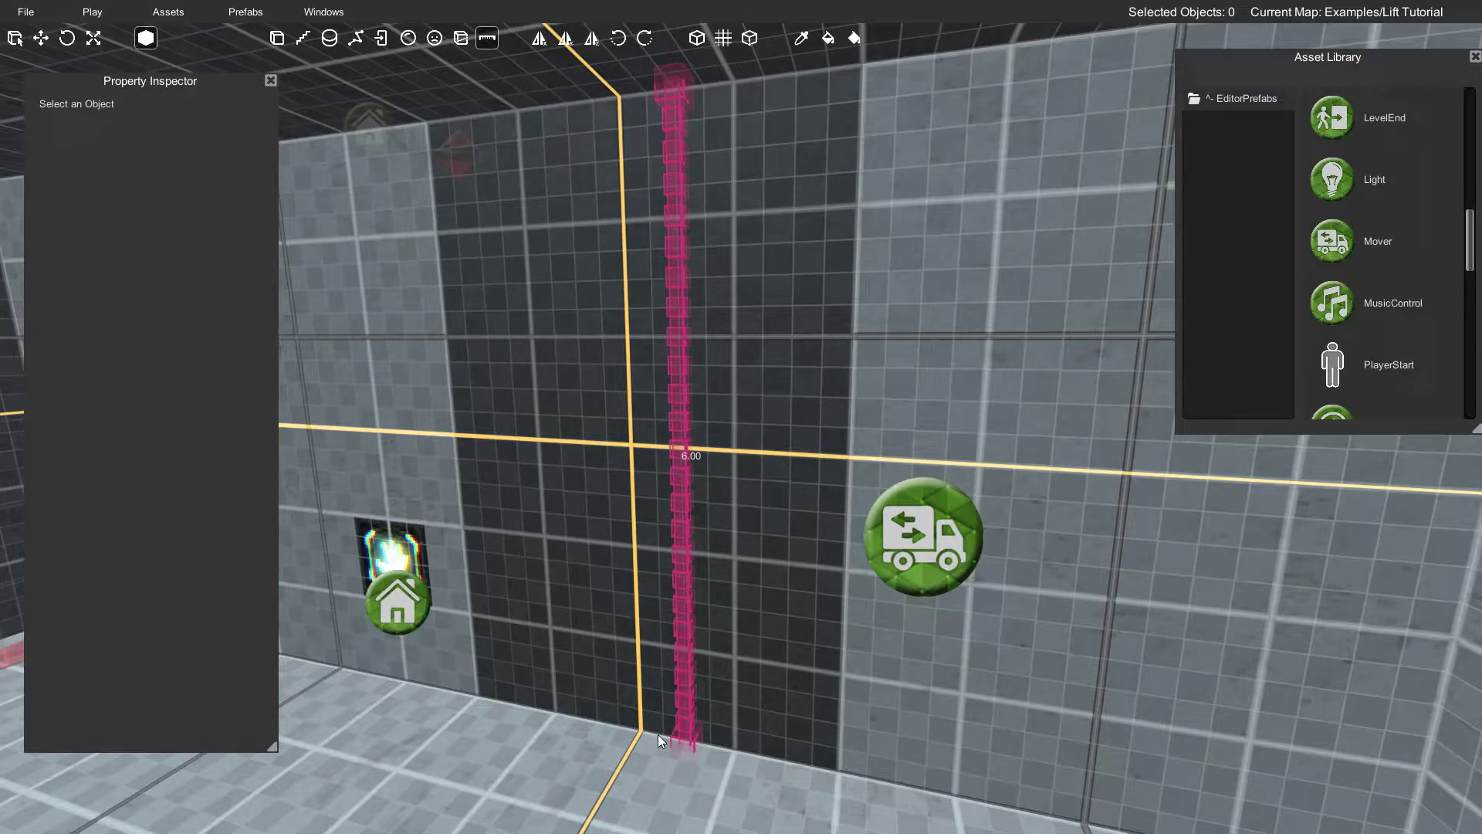
key("s")
right_click_drag(728, 583, 726, 573)
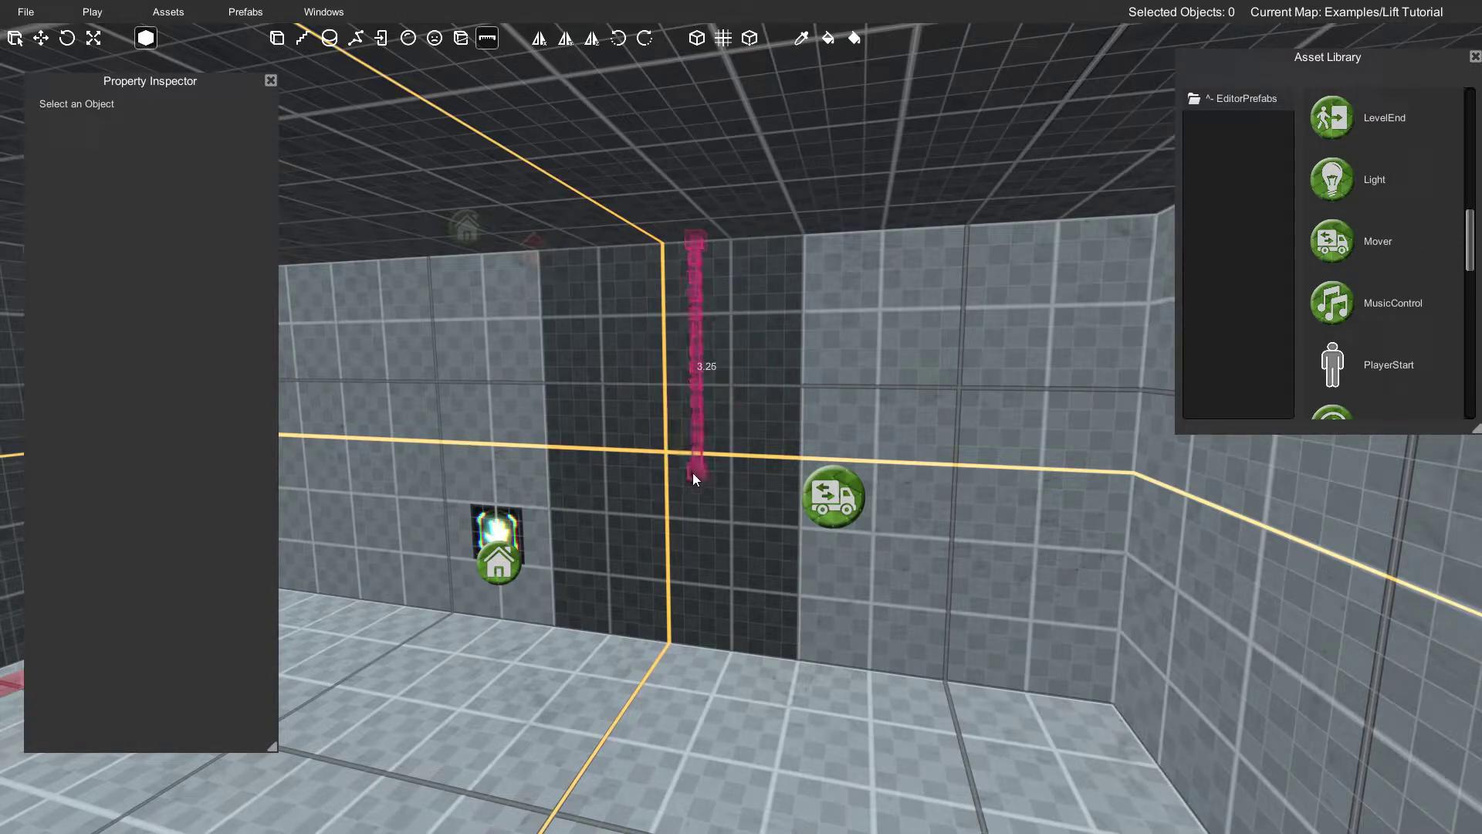
key("Escape")
key("w")
right_click_drag(691, 474, 702, 474)
key("s")
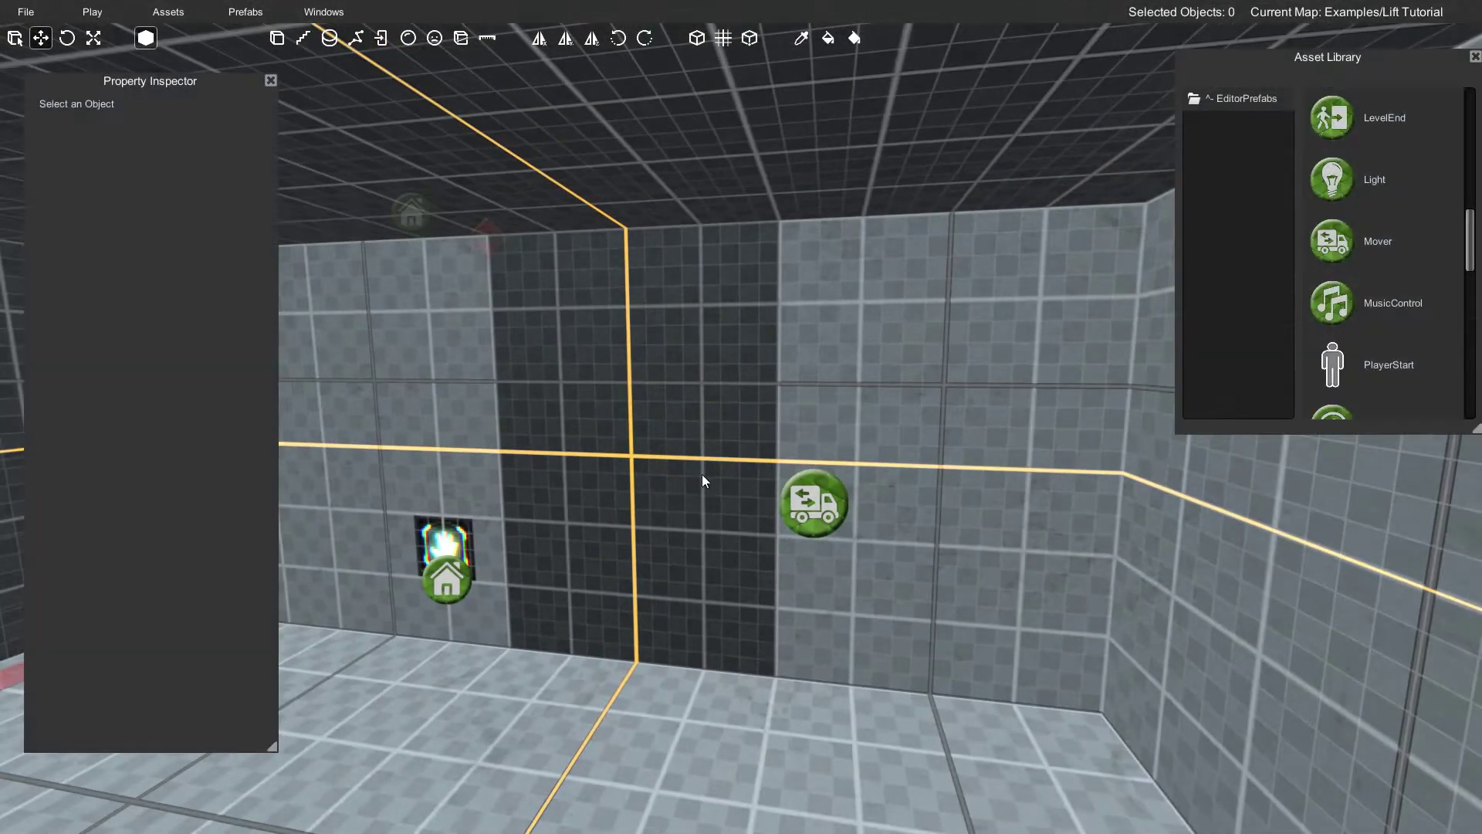